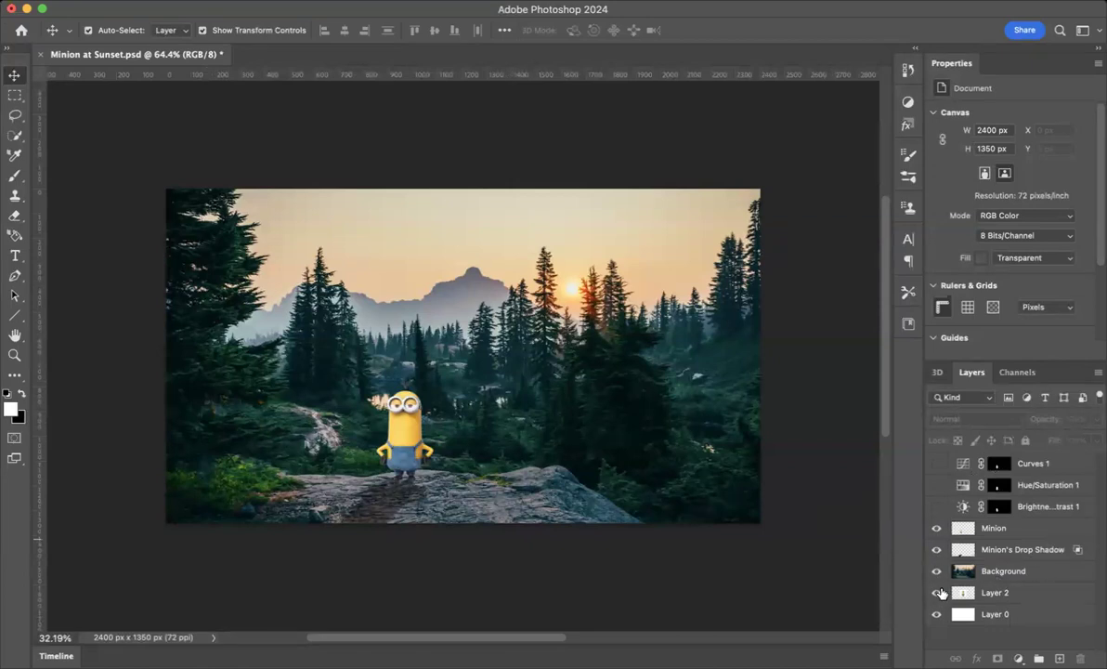
- Toggle visibility of the drop shadow, Background and Minion layers to inspect how the composite is built
{"action": "left_click", "coordinate": [937, 550]}
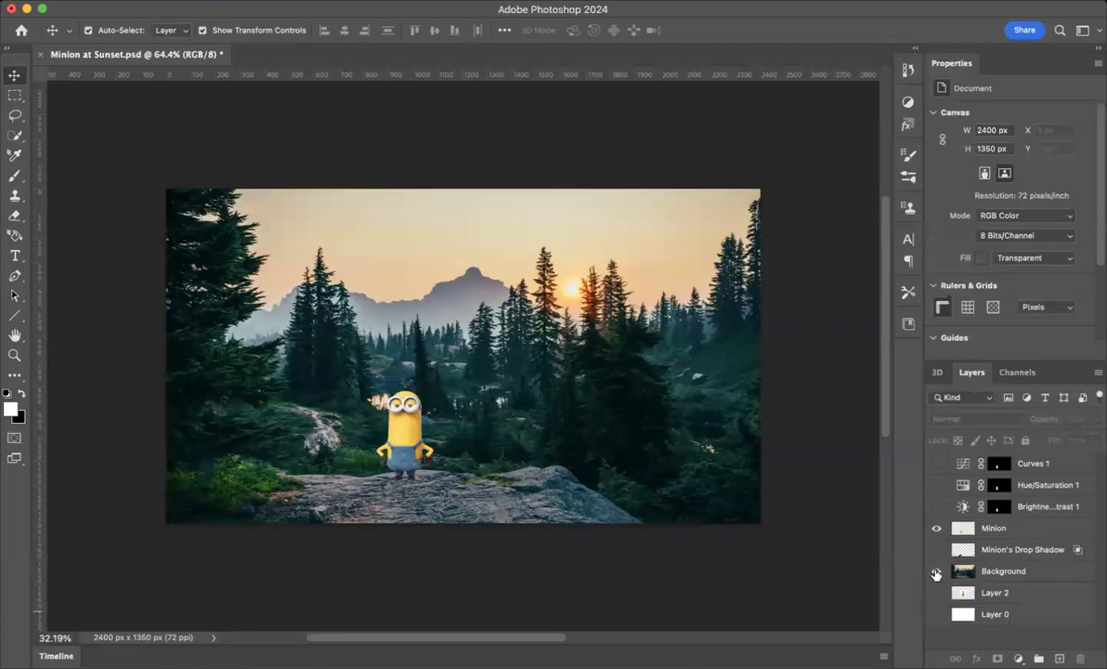
{"action": "left_click", "coordinate": [937, 573]}
{"action": "left_click", "coordinate": [936, 573]}
{"action": "left_click", "coordinate": [937, 530]}
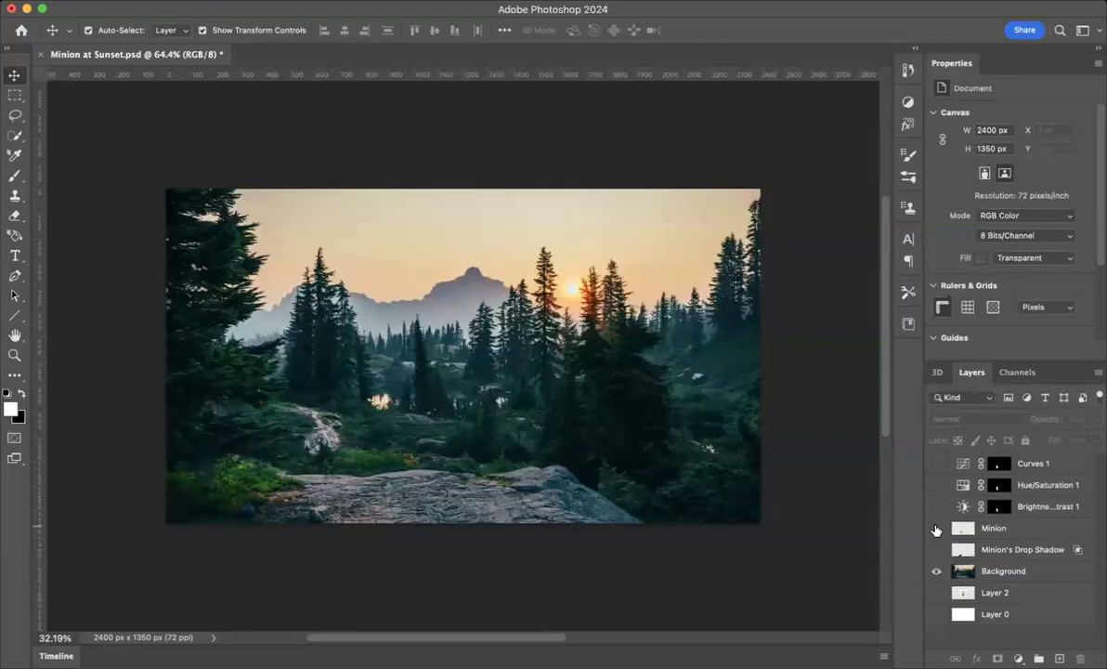
{"action": "left_click", "coordinate": [936, 529]}
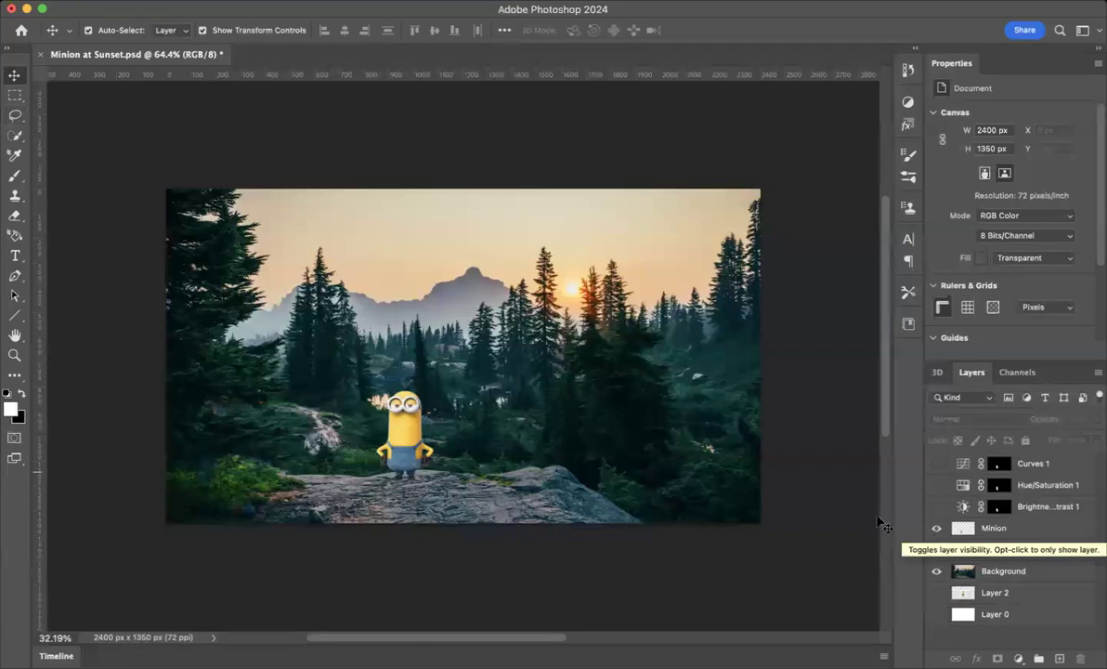
- Select the Minion layer and select the minion figure with the Quick Selection tool
{"action": "left_click", "coordinate": [14, 133]}
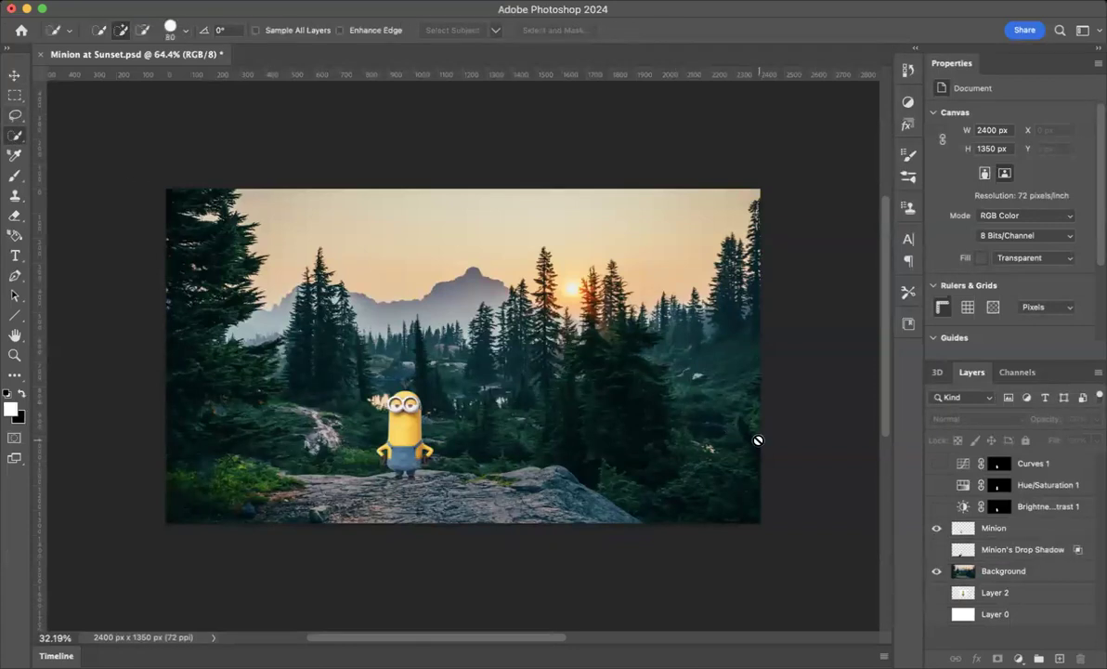
{"action": "left_click", "coordinate": [1008, 536]}
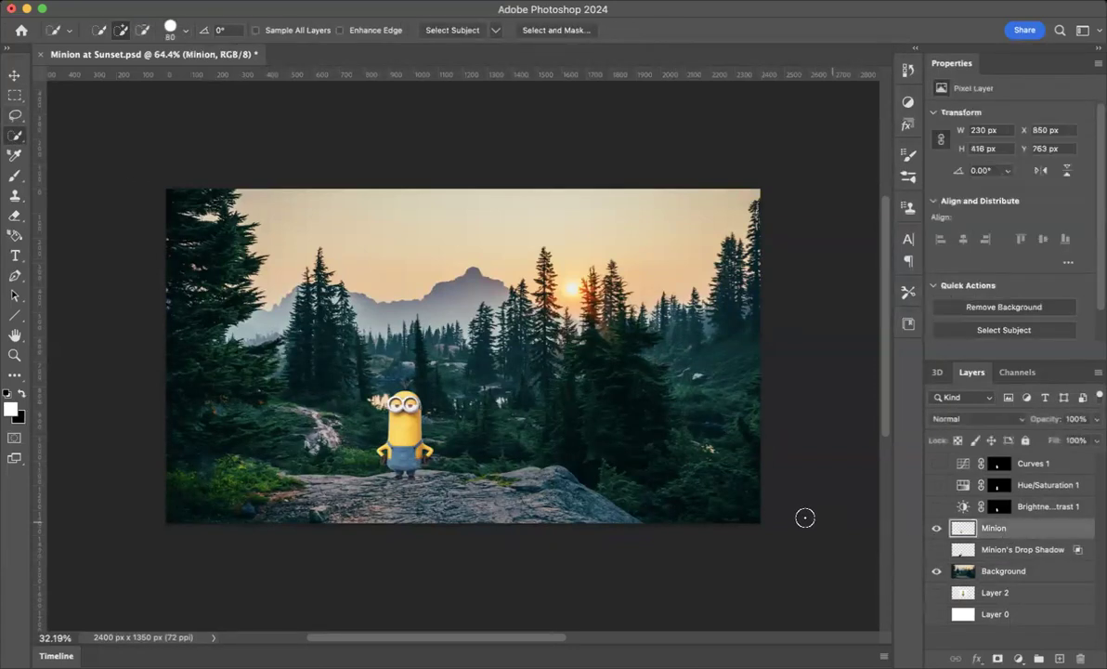
{"action": "left_click", "coordinate": [936, 572]}
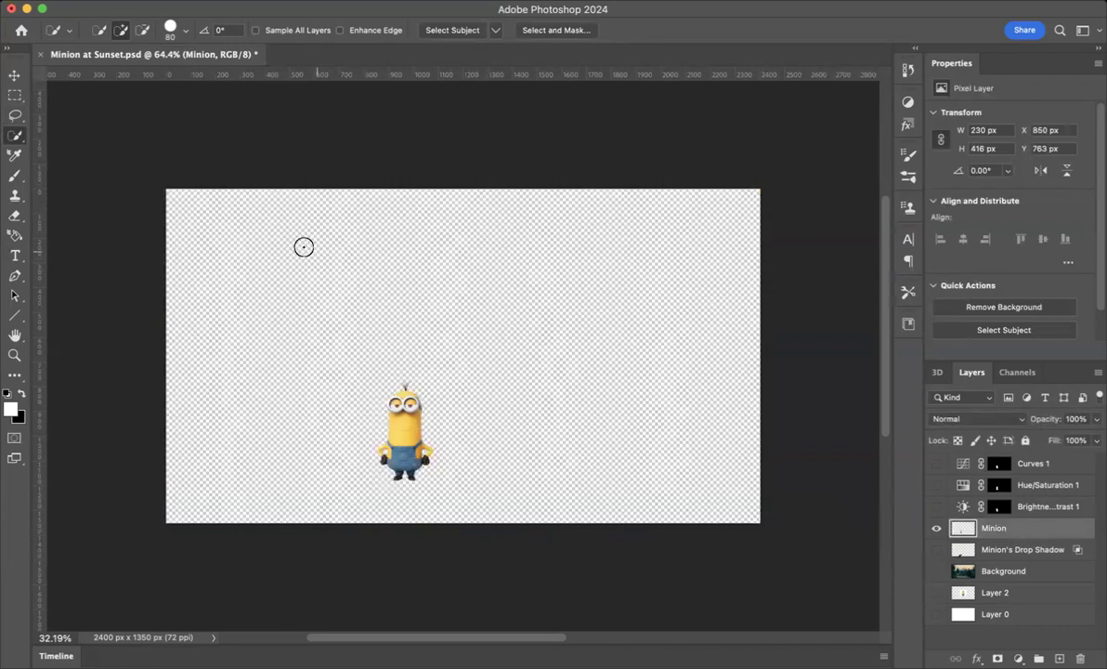
{"action": "left_click", "coordinate": [937, 571]}
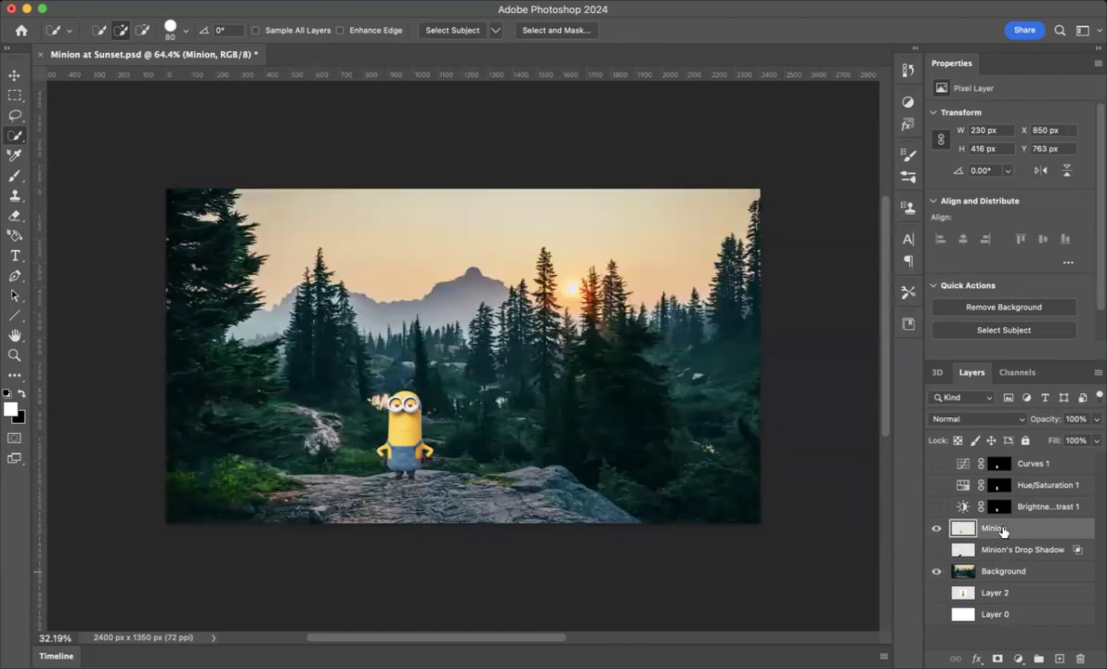
{"action": "left_click", "coordinate": [15, 137]}
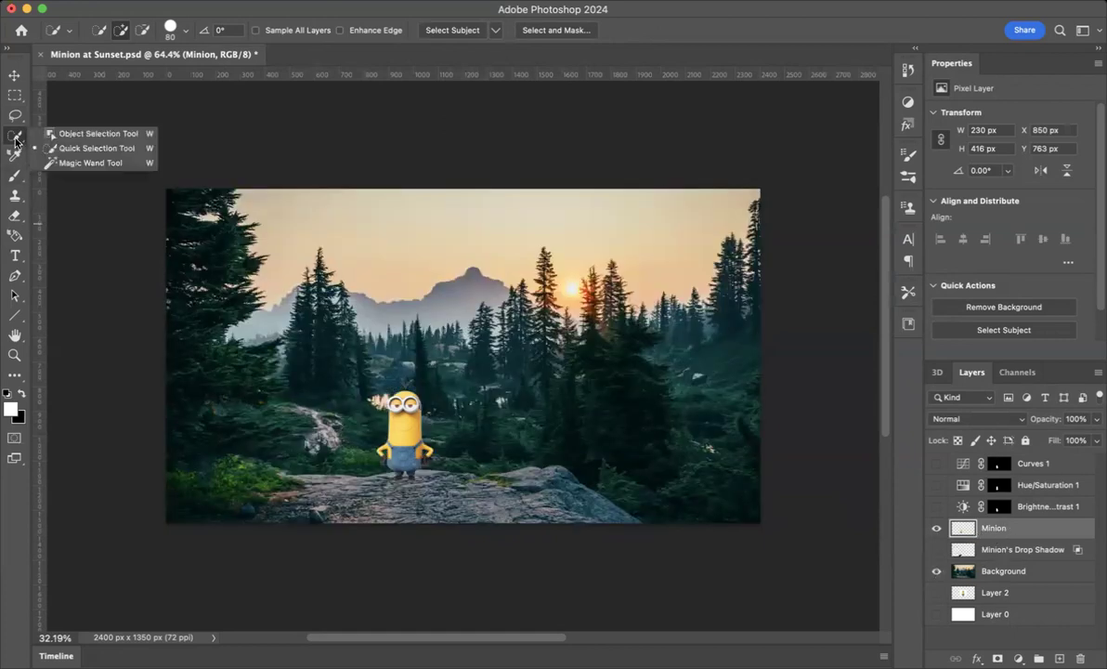
{"action": "left_click", "coordinate": [82, 148]}
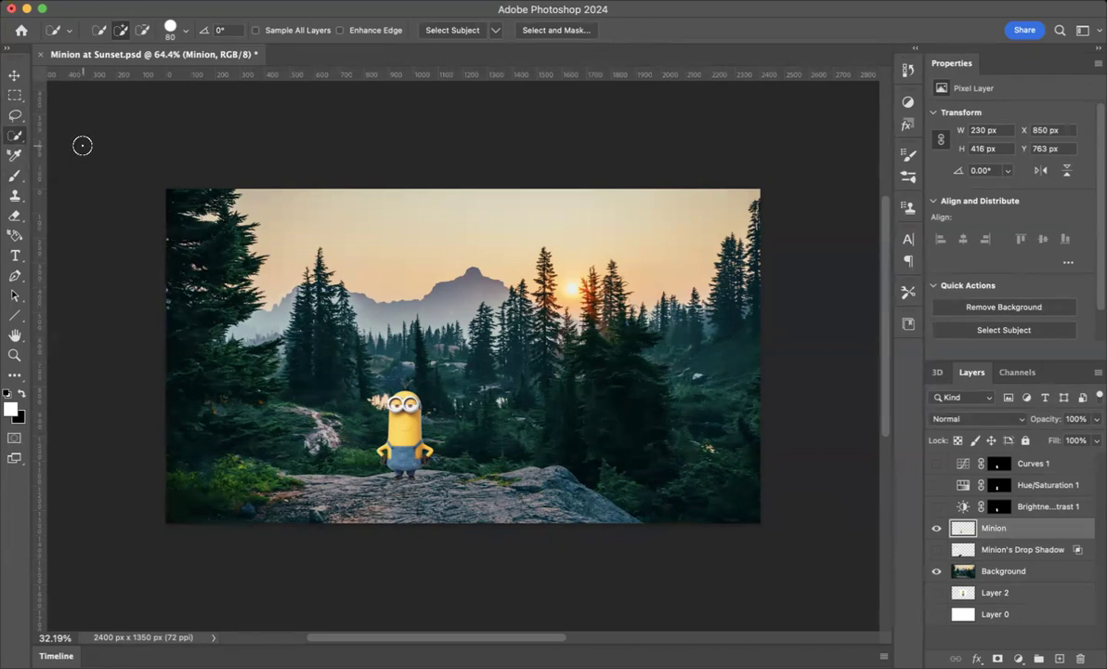
{"action": "mouse_move", "coordinate": [417, 388]}
{"action": "left_mouse_down"}
{"action": "mouse_move", "coordinate": [378, 426]}
{"action": "mouse_move", "coordinate": [435, 471]}
{"action": "mouse_move", "coordinate": [368, 422]}
{"action": "mouse_move", "coordinate": [429, 446]}
{"action": "mouse_move", "coordinate": [369, 377]}
{"action": "mouse_move", "coordinate": [408, 464]}
{"action": "mouse_move", "coordinate": [431, 387]}
{"action": "mouse_move", "coordinate": [352, 431]}
{"action": "mouse_move", "coordinate": [417, 494]}
{"action": "mouse_move", "coordinate": [440, 419]}
{"action": "mouse_move", "coordinate": [413, 388]}
{"action": "left_mouse_up"}
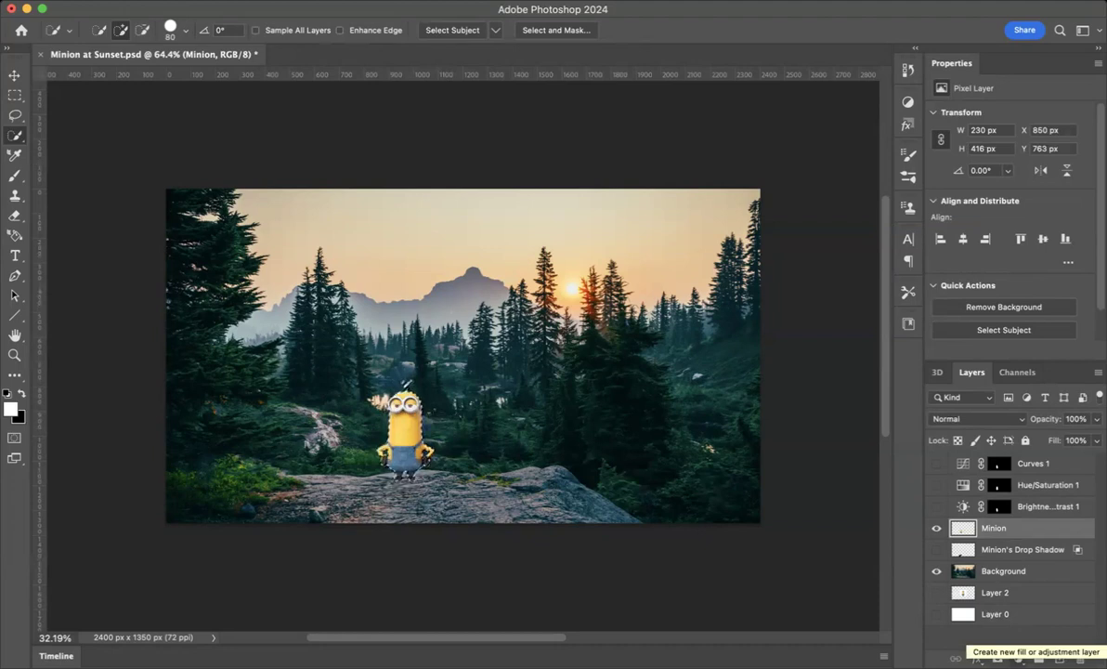
- Add a Brightness/Contrast adjustment layer from the minion selection and set Brightness to -62
{"action": "left_click", "coordinate": [997, 658]}
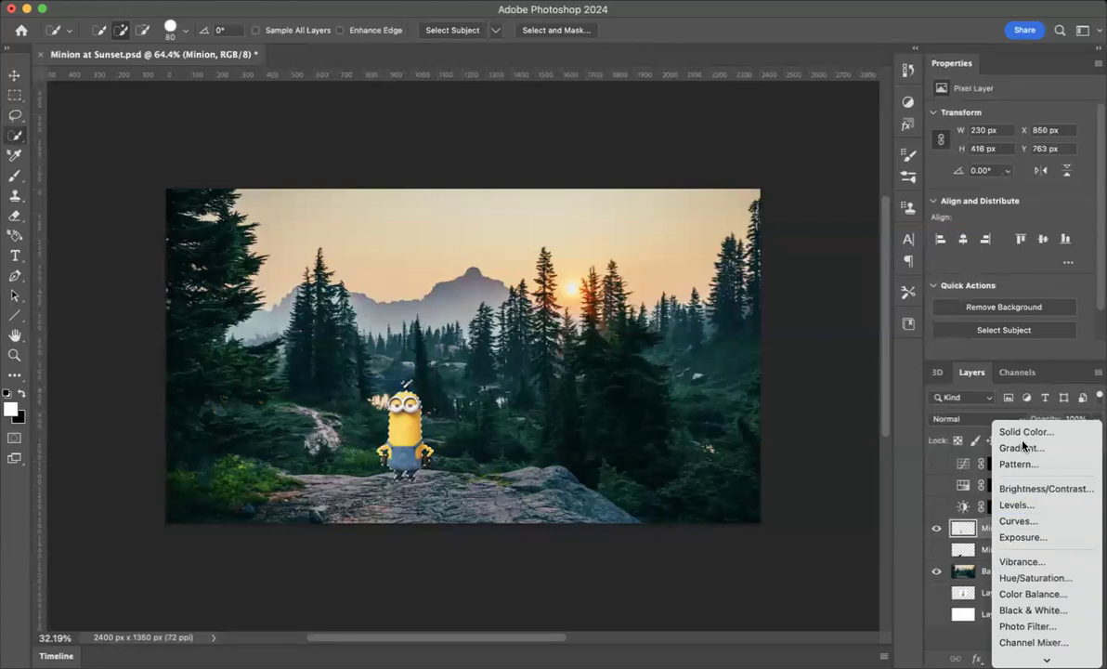
{"action": "mouse_move", "coordinate": [1045, 660]}
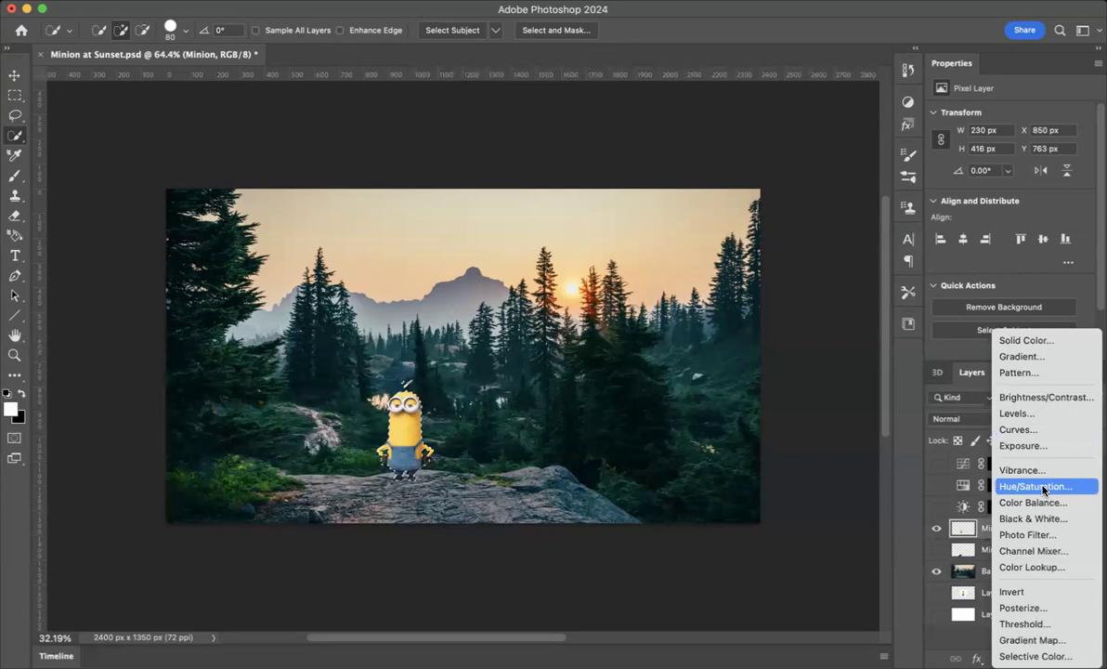
{"action": "left_click", "coordinate": [1032, 399]}
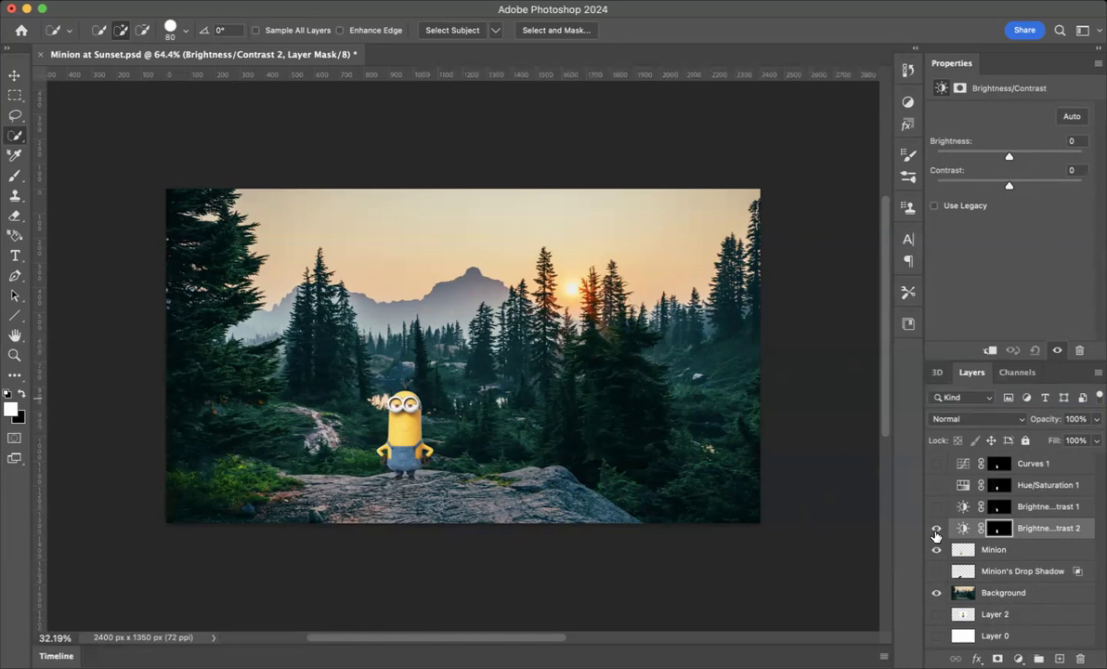
{"action": "mouse_move", "coordinate": [976, 160]}
{"action": "left_mouse_down"}
{"action": "mouse_move", "coordinate": [954, 160]}
{"action": "mouse_move", "coordinate": [1038, 160]}
{"action": "mouse_move", "coordinate": [963, 160]}
{"action": "mouse_move", "coordinate": [987, 158]}
{"action": "mouse_move", "coordinate": [978, 162]}
{"action": "left_mouse_up"}
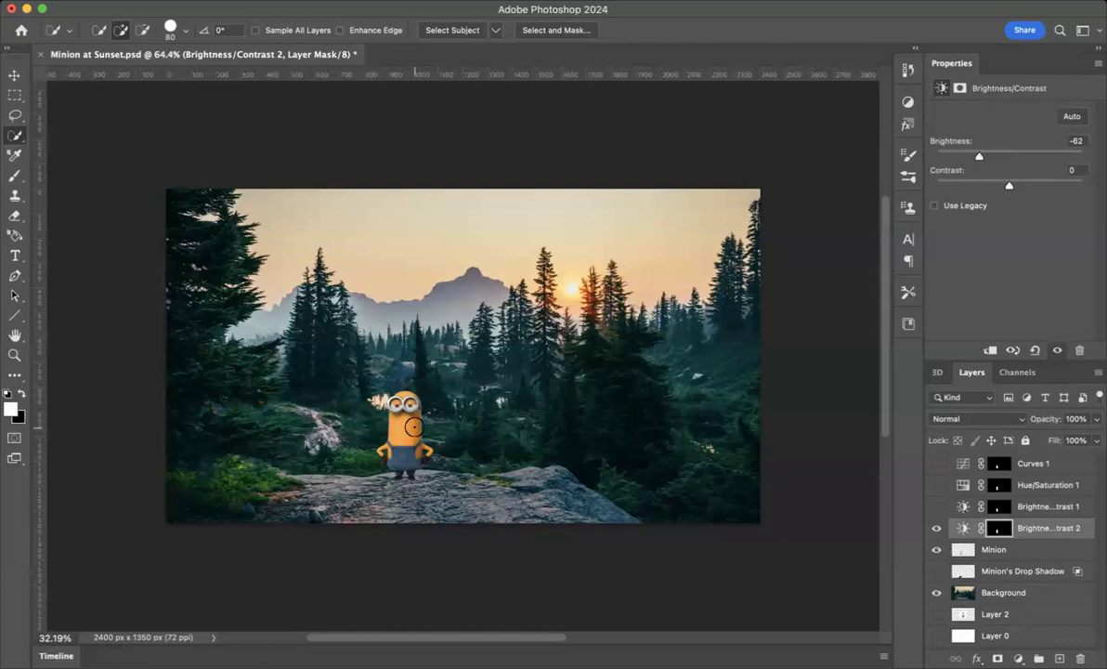
- Erase the adjustment mask along the minion's right edge with a 45 px soft Eraser
{"action": "scroll", "coordinate": [414, 427], "scroll_direction": "up", "scroll_amount": 5}
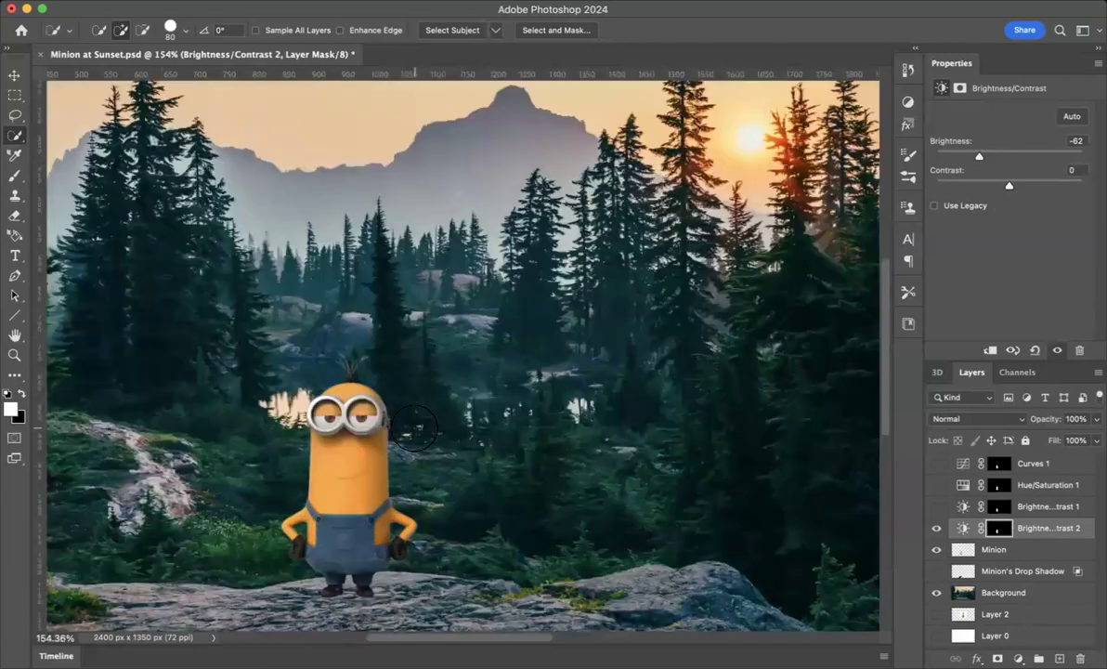
{"action": "scroll", "coordinate": [409, 422], "scroll_direction": "down", "scroll_amount": 4}
{"action": "scroll", "coordinate": [387, 400], "scroll_direction": "up", "scroll_amount": 5}
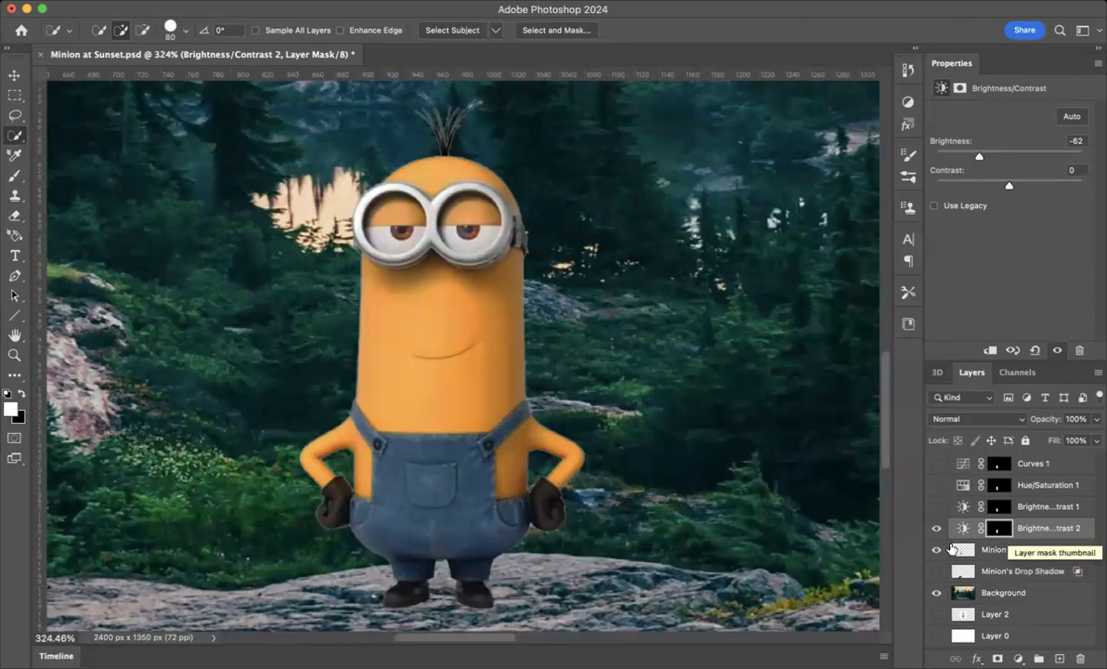
{"action": "left_click", "coordinate": [15, 214]}
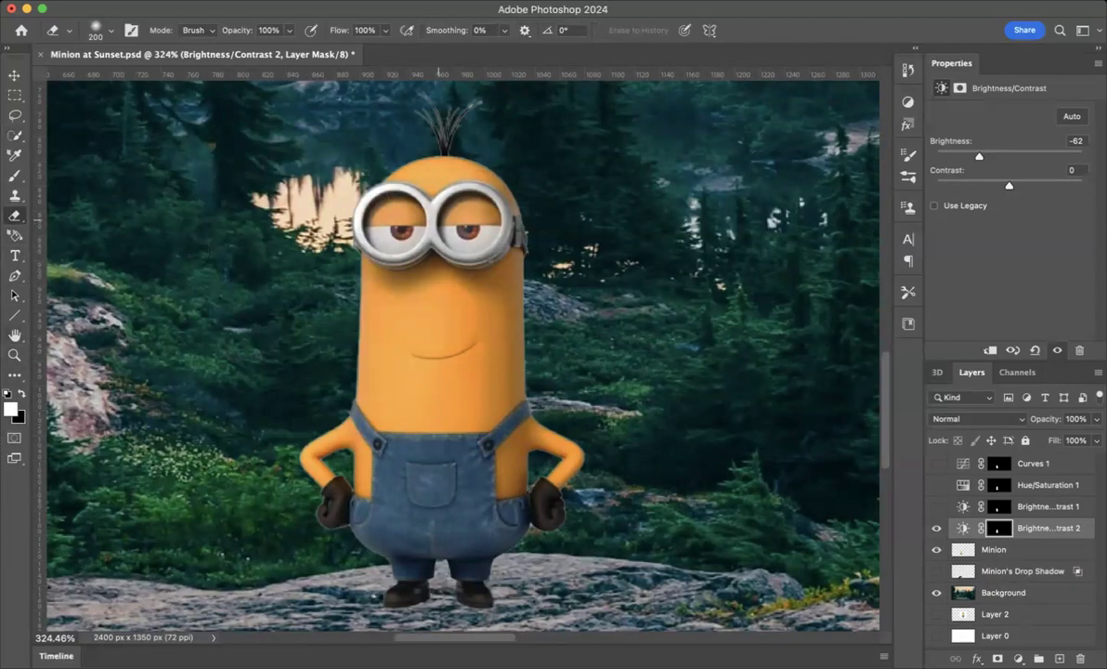
{"action": "key", "text": "bracketleft"}
{"action": "key", "text": "bracketleft"}
{"action": "key", "text": "bracketleft"}
{"action": "key", "text": "bracketleft"}
{"action": "key", "text": "bracketleft"}
{"action": "mouse_move", "coordinate": [417, 165]}
{"action": "left_mouse_down"}
{"action": "mouse_move", "coordinate": [462, 172]}
{"action": "mouse_move", "coordinate": [505, 211]}
{"action": "mouse_move", "coordinate": [482, 180]}
{"action": "mouse_move", "coordinate": [428, 164]}
{"action": "left_mouse_up"}
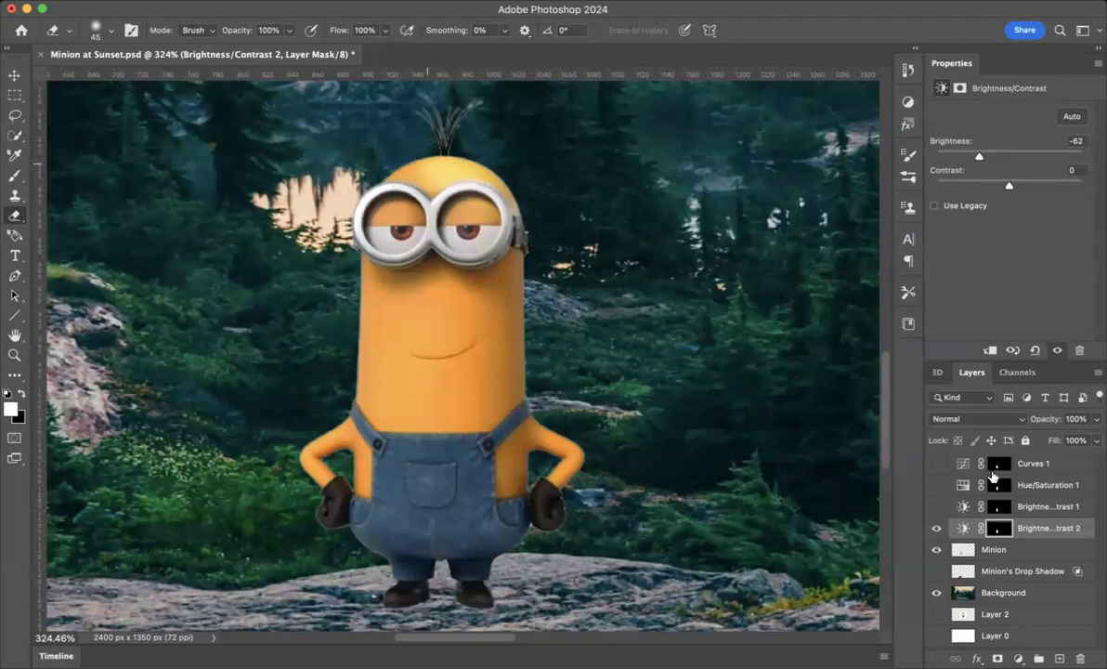
{"action": "mouse_move", "coordinate": [425, 170]}
{"action": "left_mouse_down"}
{"action": "mouse_move", "coordinate": [455, 170]}
{"action": "mouse_move", "coordinate": [505, 203]}
{"action": "mouse_move", "coordinate": [509, 352]}
{"action": "mouse_move", "coordinate": [522, 361]}
{"action": "mouse_move", "coordinate": [527, 318]}
{"action": "mouse_move", "coordinate": [519, 328]}
{"action": "left_mouse_up"}
{"action": "scroll", "coordinate": [517, 327], "scroll_direction": "down", "scroll_amount": 5}
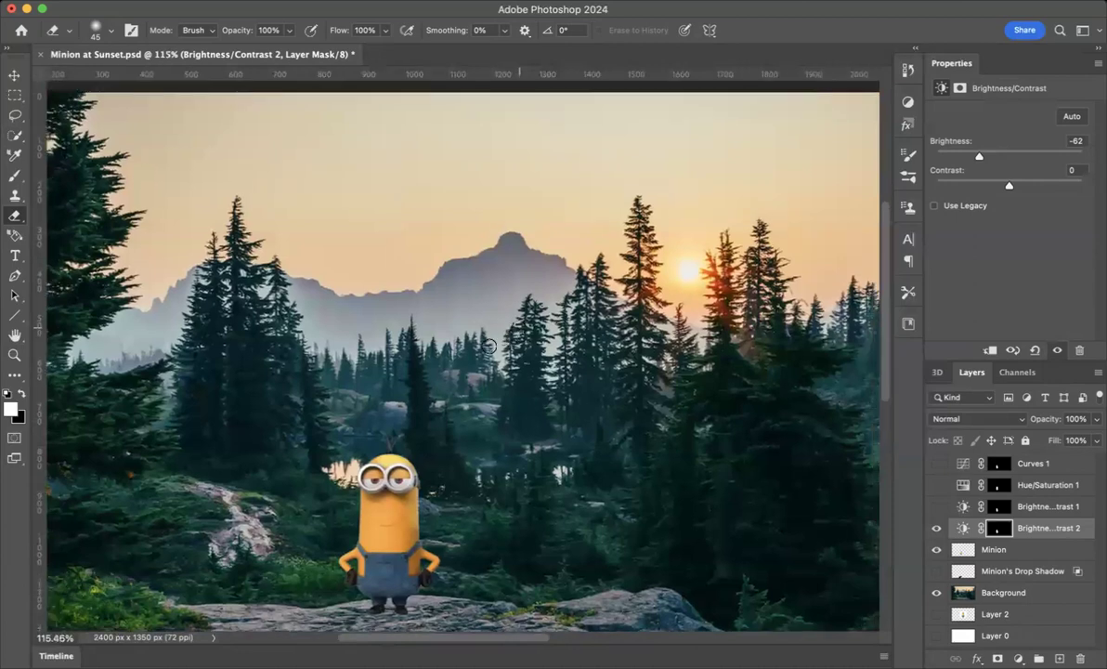
{"action": "scroll", "coordinate": [373, 449], "scroll_direction": "up", "scroll_amount": 4}
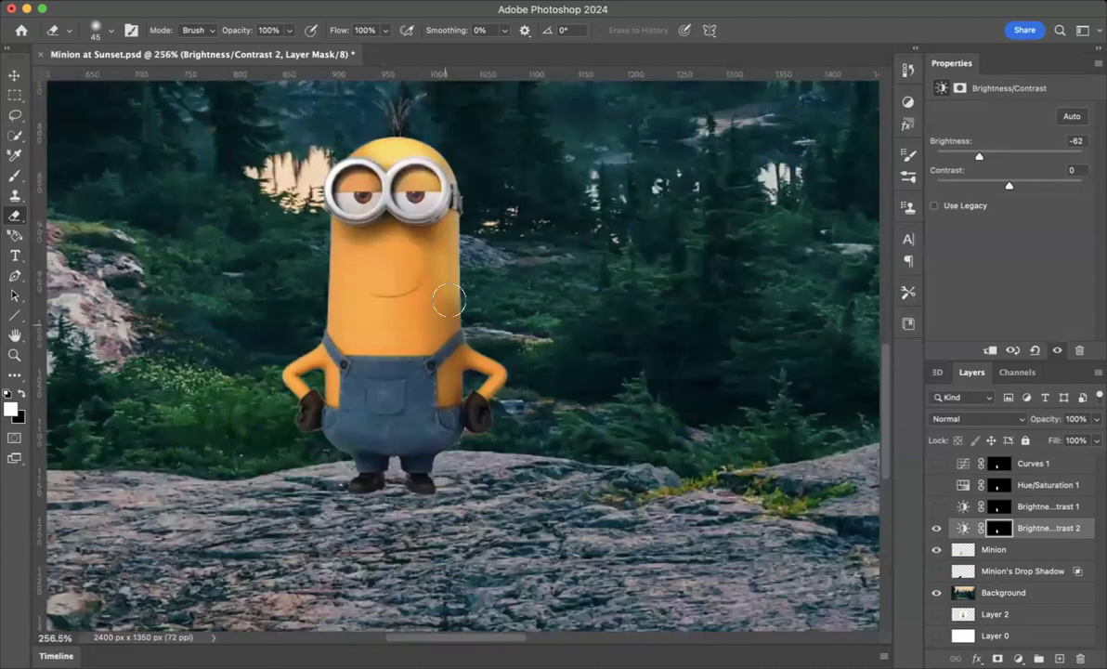
{"action": "left_click", "coordinate": [108, 31]}
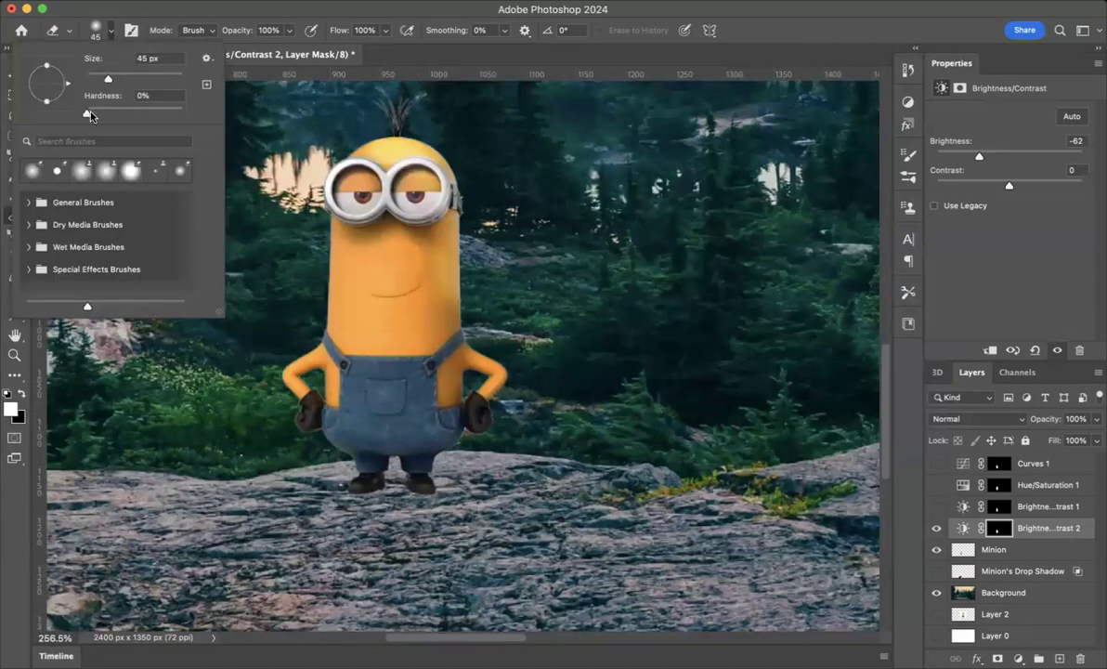
{"action": "mouse_move", "coordinate": [89, 115]}
{"action": "left_mouse_down"}
{"action": "mouse_move", "coordinate": [68, 111]}
{"action": "mouse_move", "coordinate": [218, 135]}
{"action": "left_mouse_up"}
{"action": "left_click", "coordinate": [395, 265]}
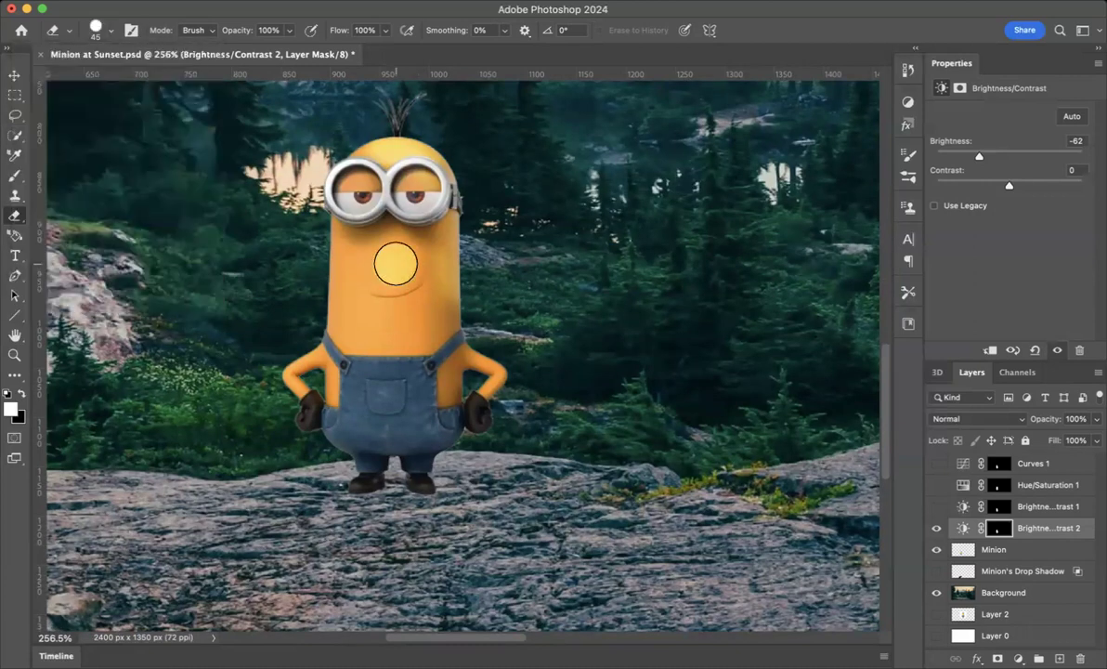
{"action": "left_click", "coordinate": [435, 326]}
{"action": "left_click", "coordinate": [366, 330]}
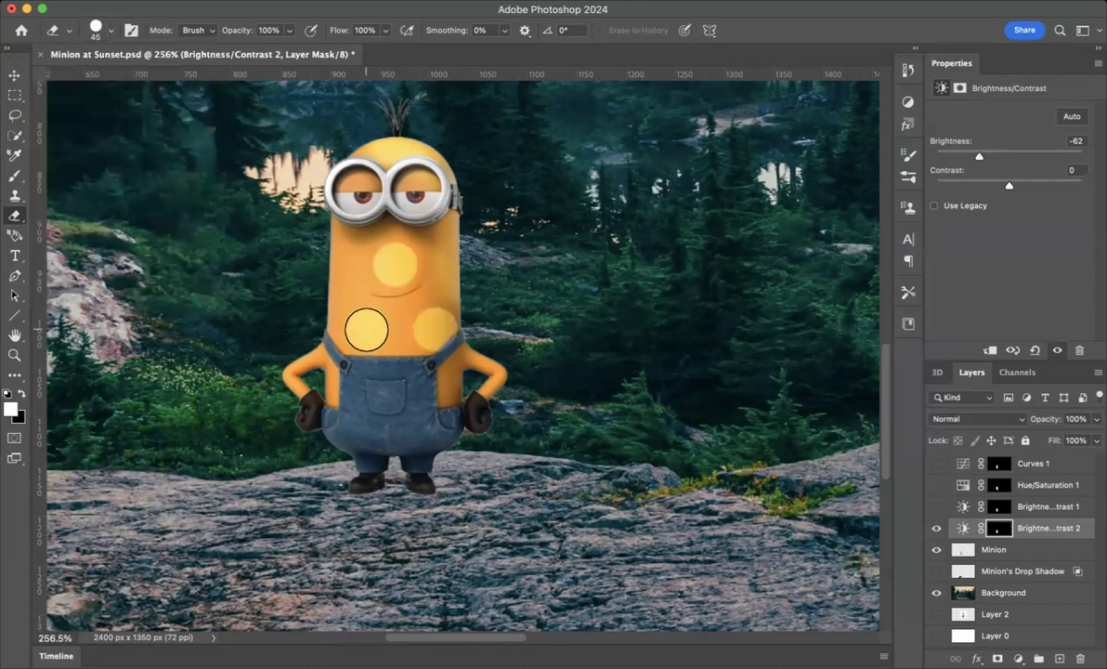
{"action": "key", "text": "super+z"}
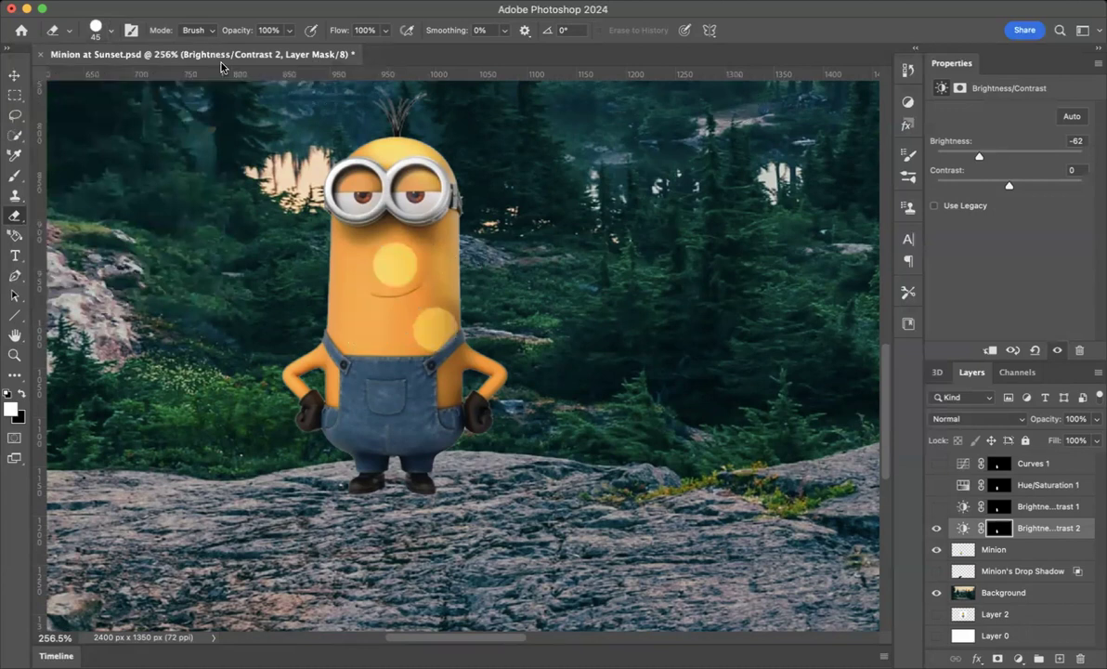
{"action": "key", "text": "super+z"}
{"action": "key", "text": "super+z"}
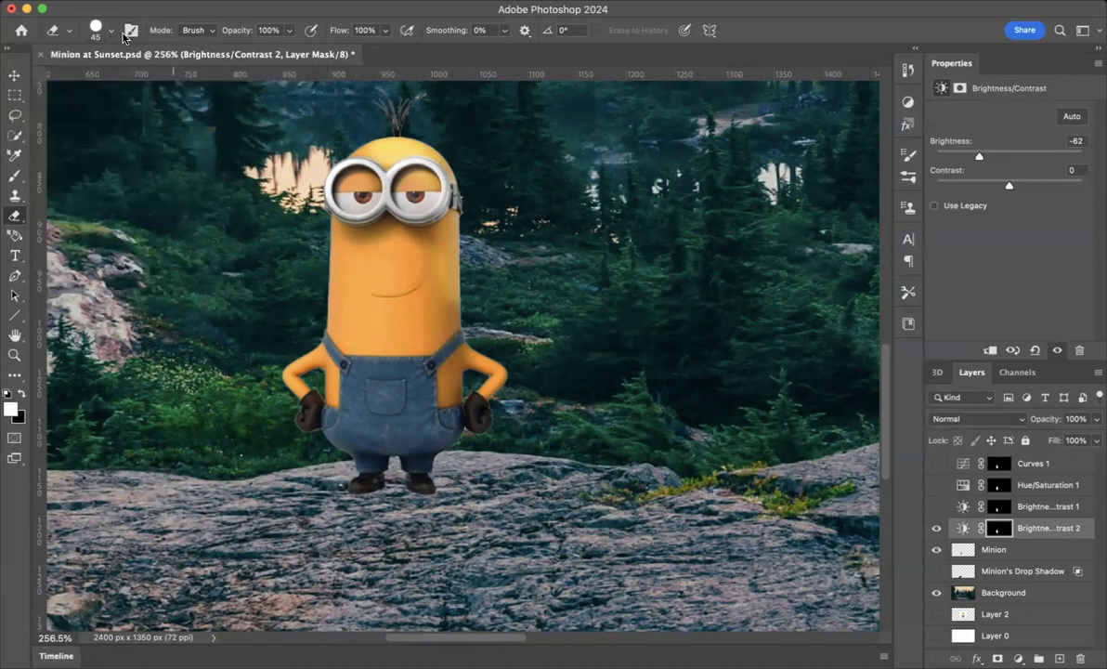
- Set the Eraser hardness to 0% and erase the mask at the right edge of the goggles
{"action": "left_click", "coordinate": [111, 30]}
{"action": "left_click_drag", "start_coordinate": [172, 113], "coordinate": [11, 111]}
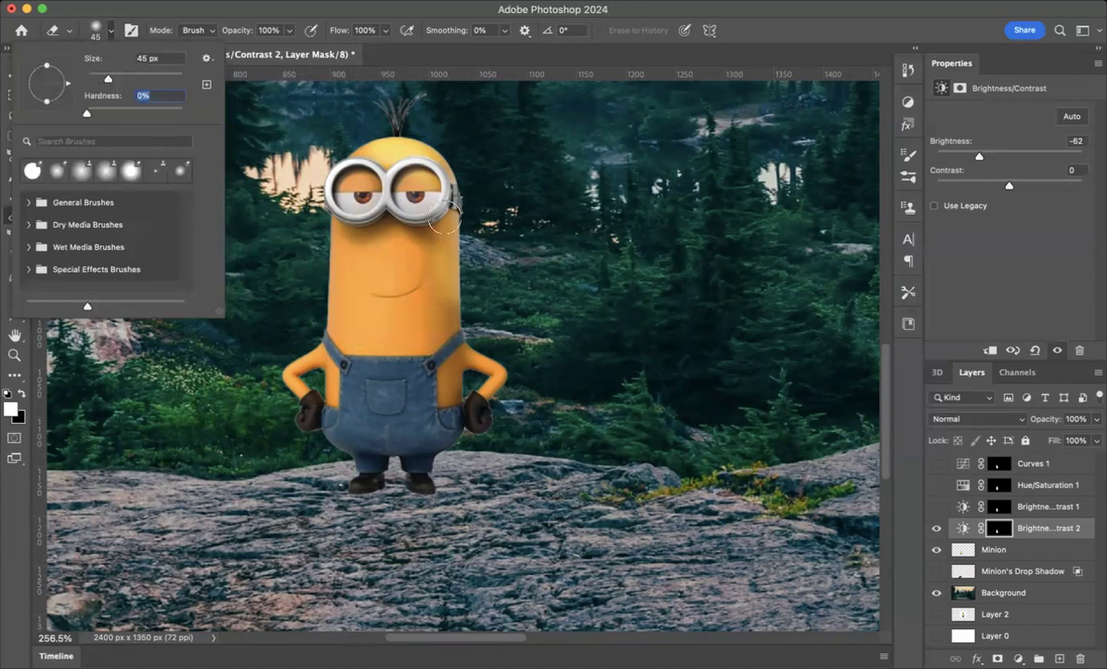
{"action": "left_click", "coordinate": [462, 178]}
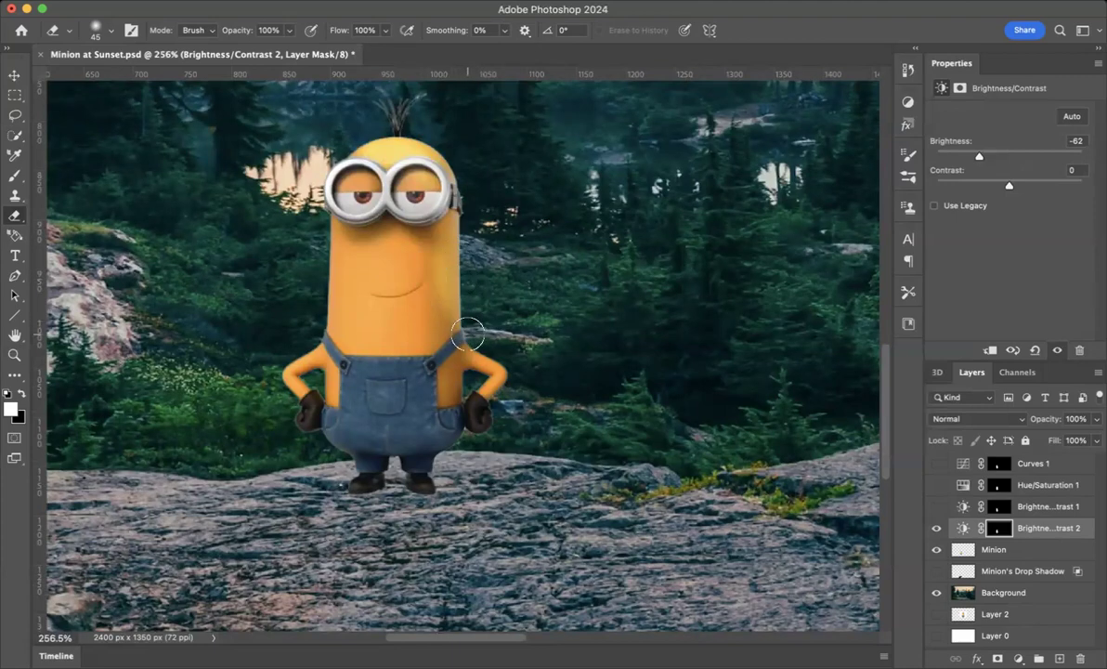
- Resize the Eraser brush to 35 px
{"action": "scroll", "coordinate": [467, 334], "scroll_direction": "up", "scroll_amount": 6}
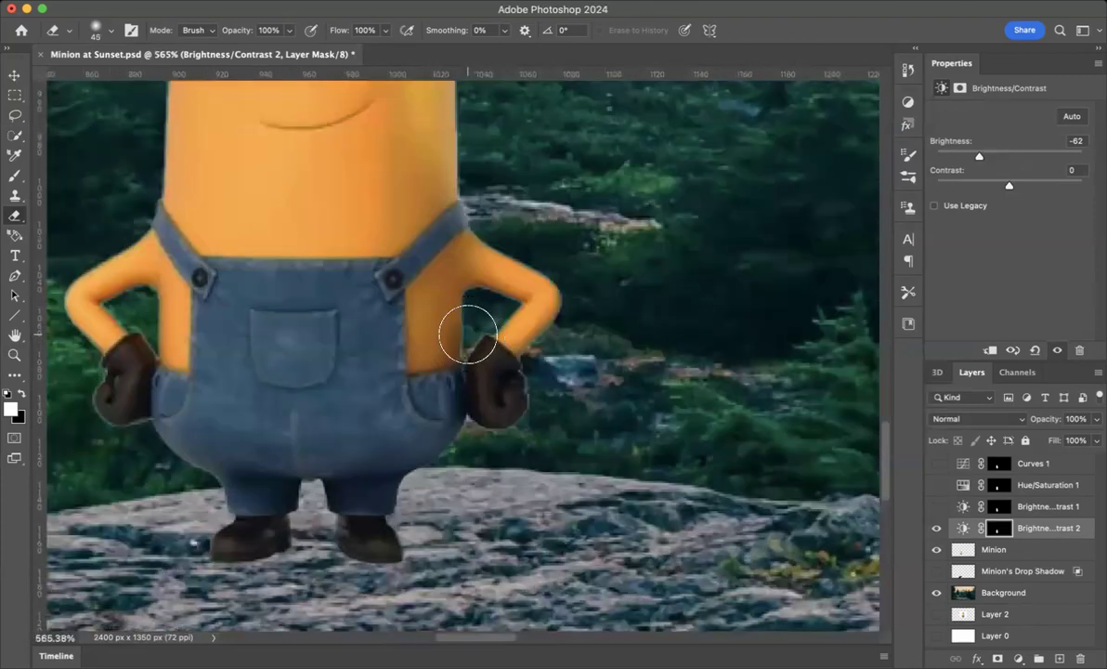
{"action": "key", "text": "bracketleft"}
{"action": "key", "text": "bracketleft"}
{"action": "key", "text": "bracketleft"}
{"action": "key", "text": "bracketleft"}
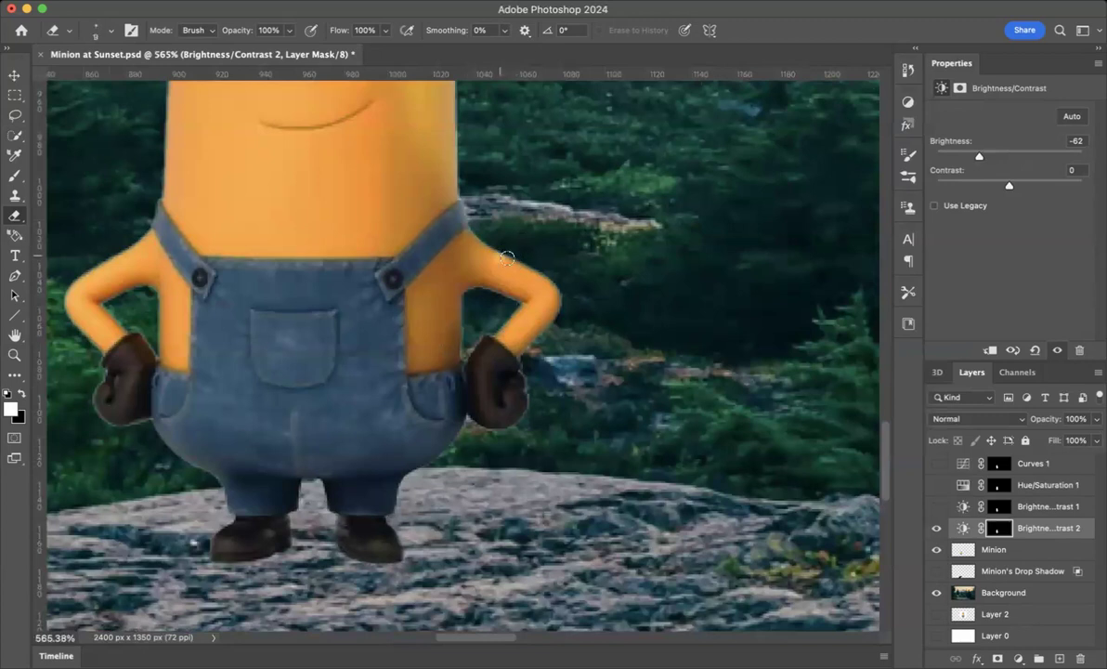
{"action": "key", "text": "bracketright"}
{"action": "key", "text": "bracketright"}
{"action": "key", "text": "bracketright"}
{"action": "key", "text": "bracketright"}
{"action": "key", "text": "bracketright"}
{"action": "key", "text": "bracketright"}
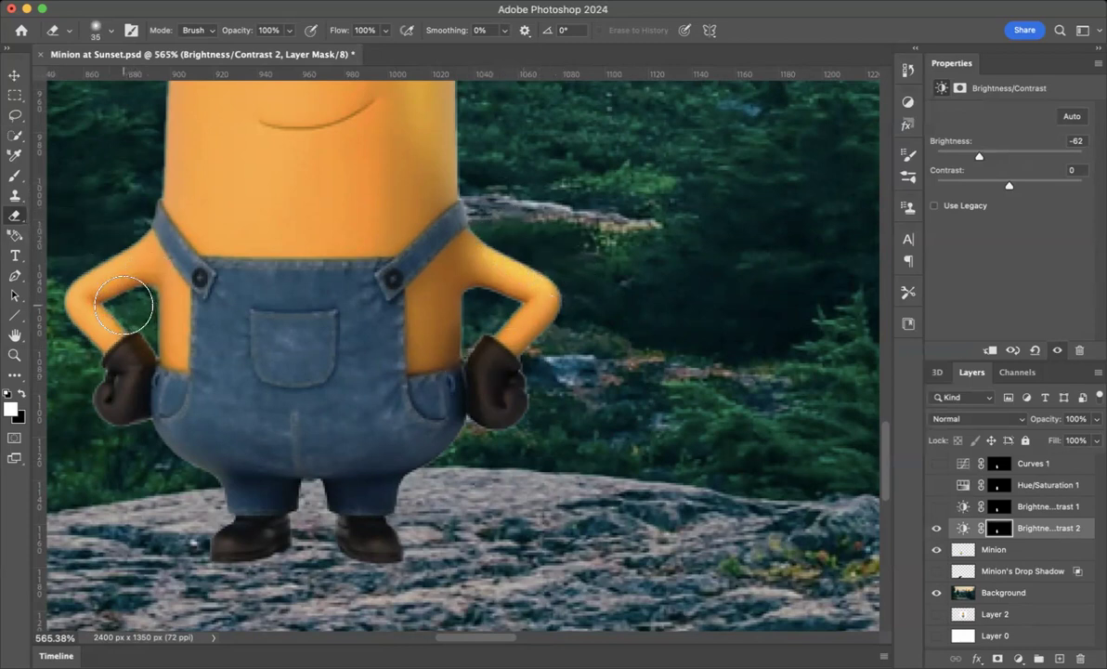
- Turn on the visibility of the Minion's Drop Shadow layer
{"action": "scroll", "coordinate": [445, 350], "scroll_direction": "down", "scroll_amount": 3}
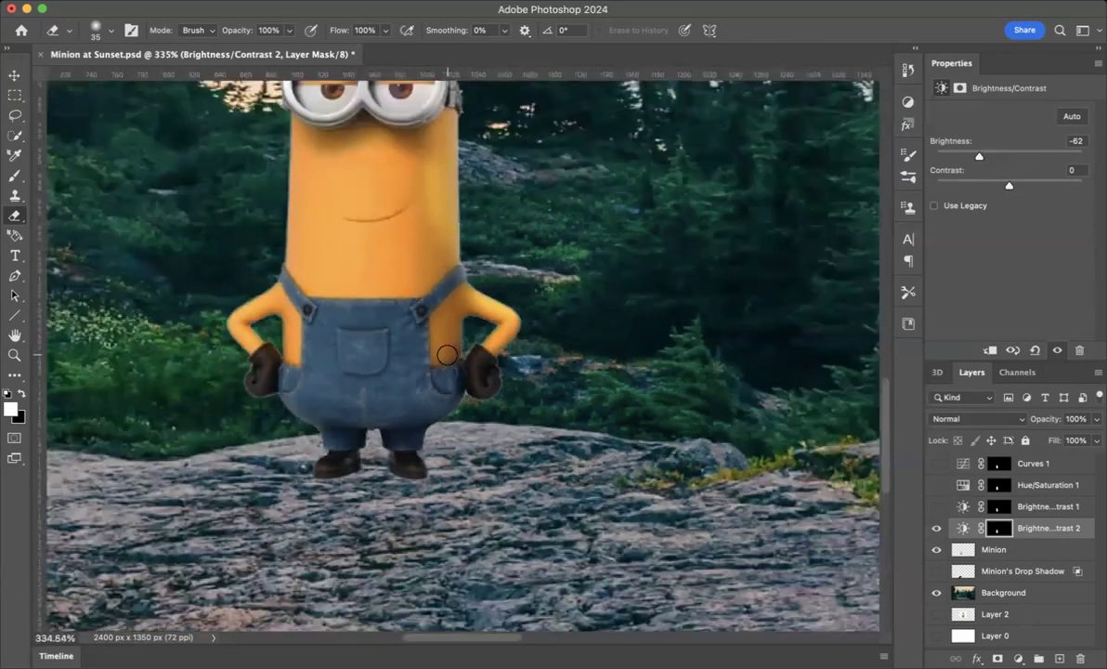
{"action": "scroll", "coordinate": [447, 355], "scroll_direction": "down", "scroll_amount": 4}
{"action": "scroll", "coordinate": [414, 334], "scroll_direction": "up", "scroll_amount": 1}
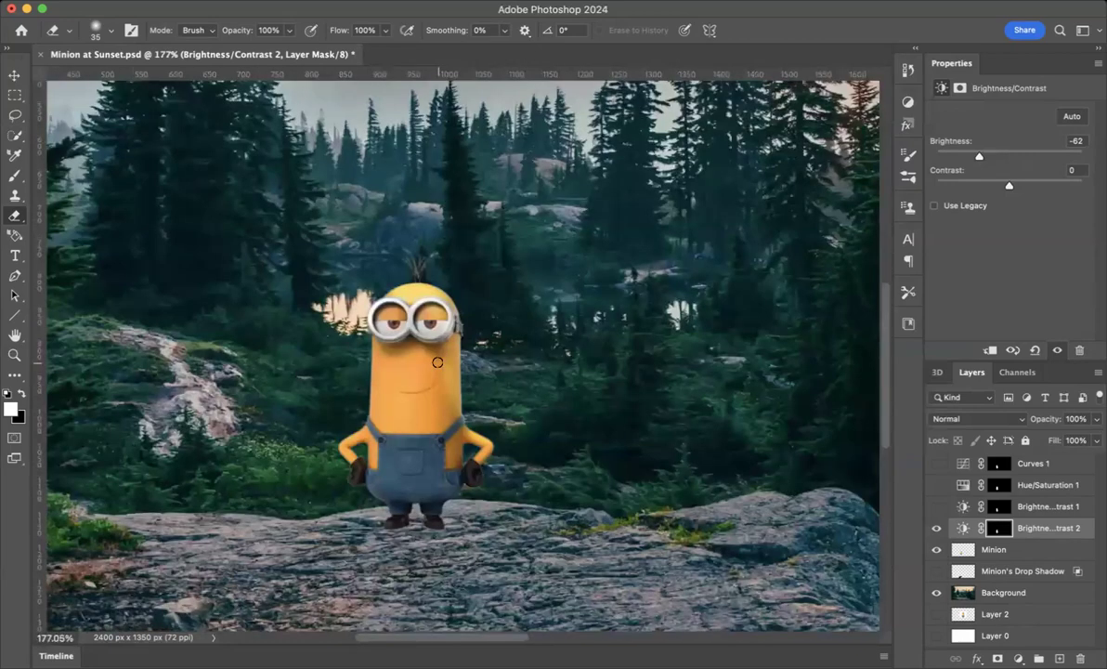
{"action": "scroll", "coordinate": [438, 363], "scroll_direction": "down", "scroll_amount": 2}
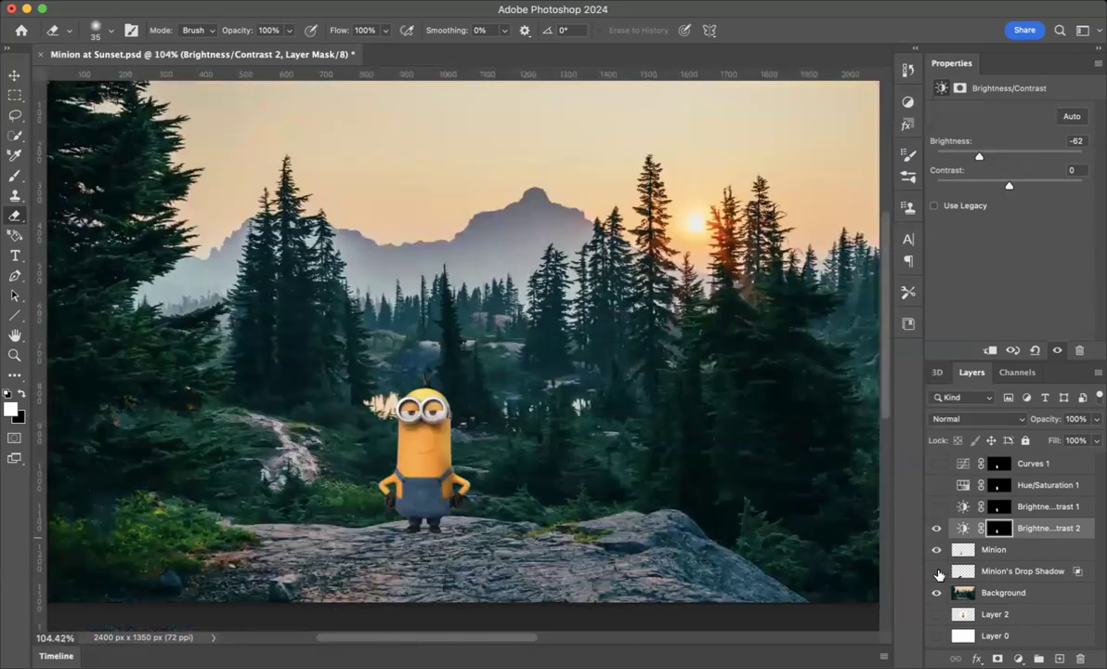
{"action": "left_click", "coordinate": [938, 572]}
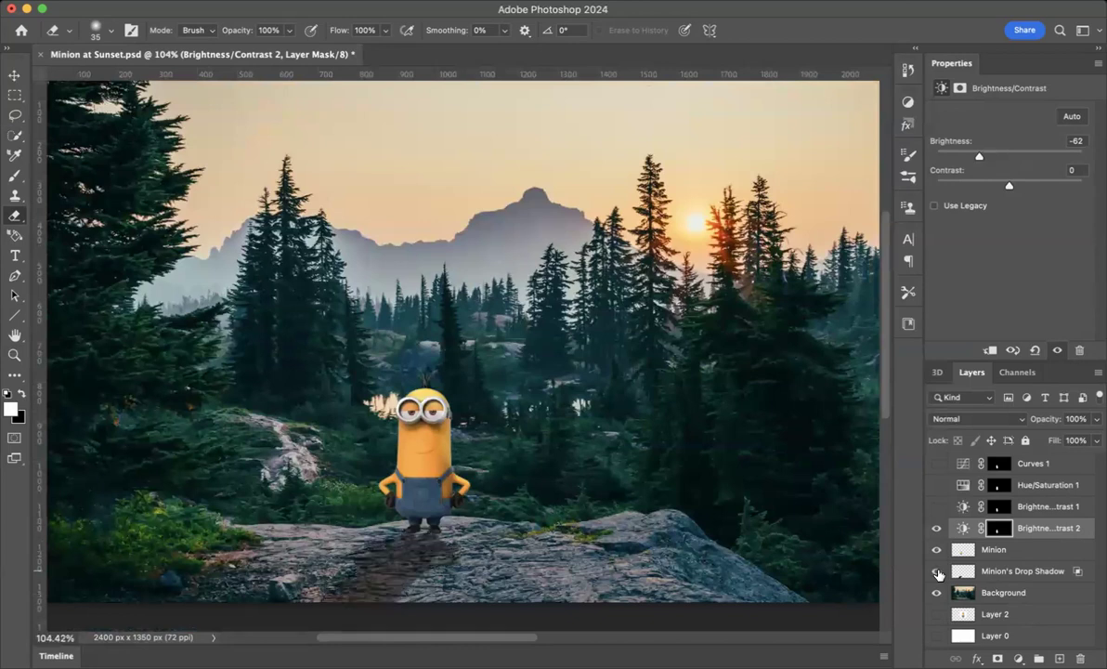
{"action": "left_click", "coordinate": [976, 658]}
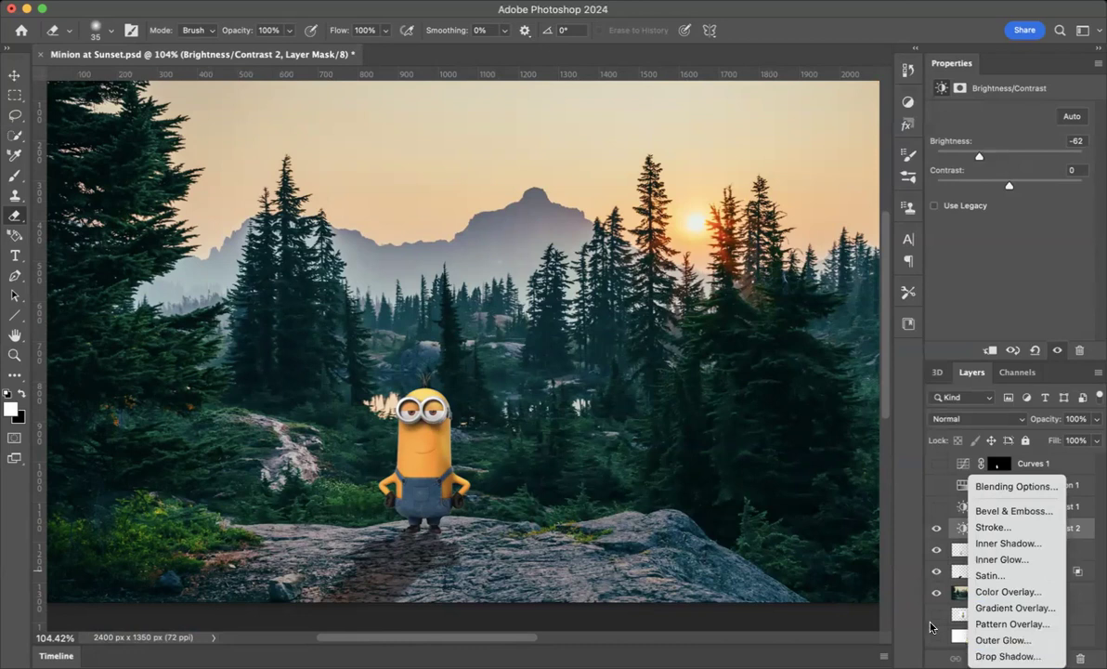
{"action": "left_click", "coordinate": [910, 600]}
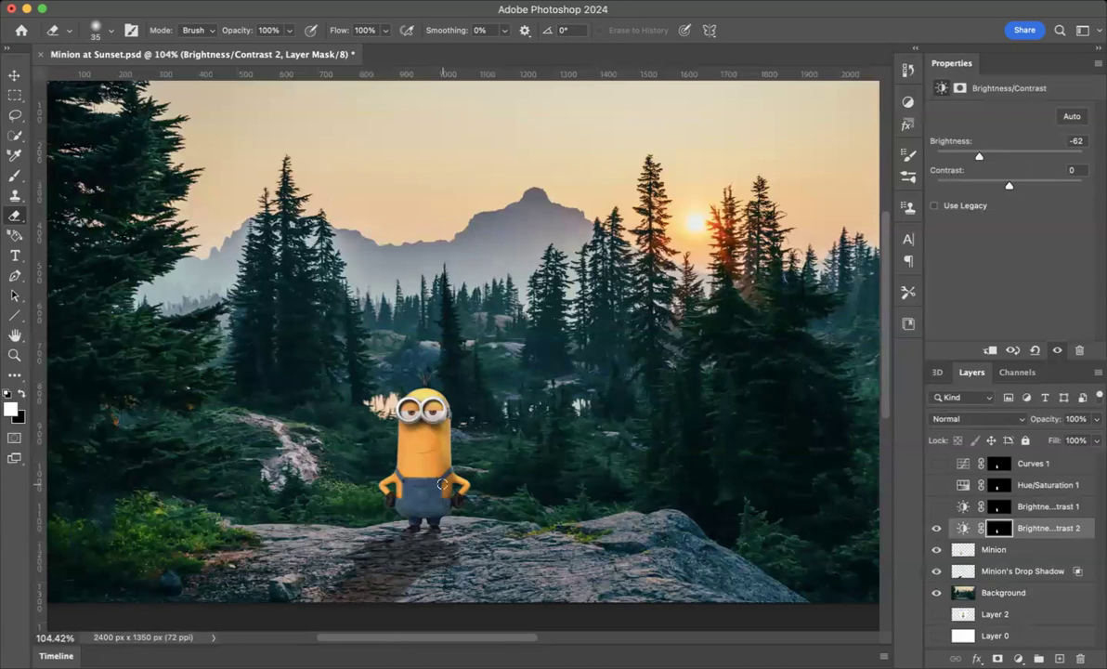
- Set the Brightness of the Brightness/Contrast 2 adjustment to -101
{"action": "scroll", "coordinate": [478, 479], "scroll_direction": "down", "scroll_amount": 3}
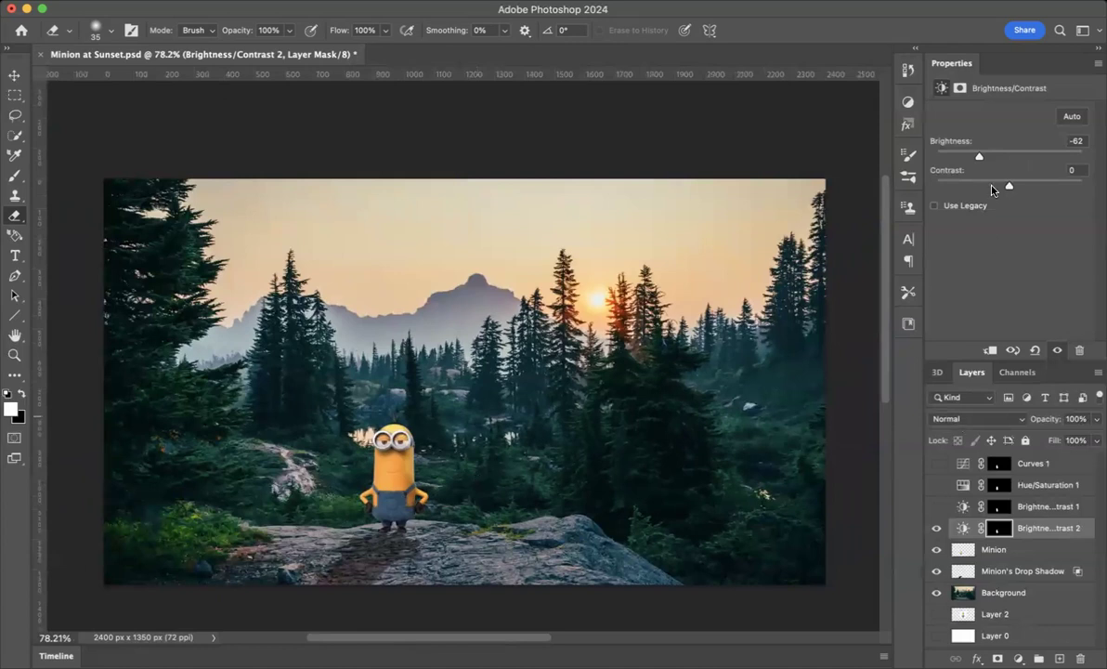
{"action": "left_click", "coordinate": [964, 527]}
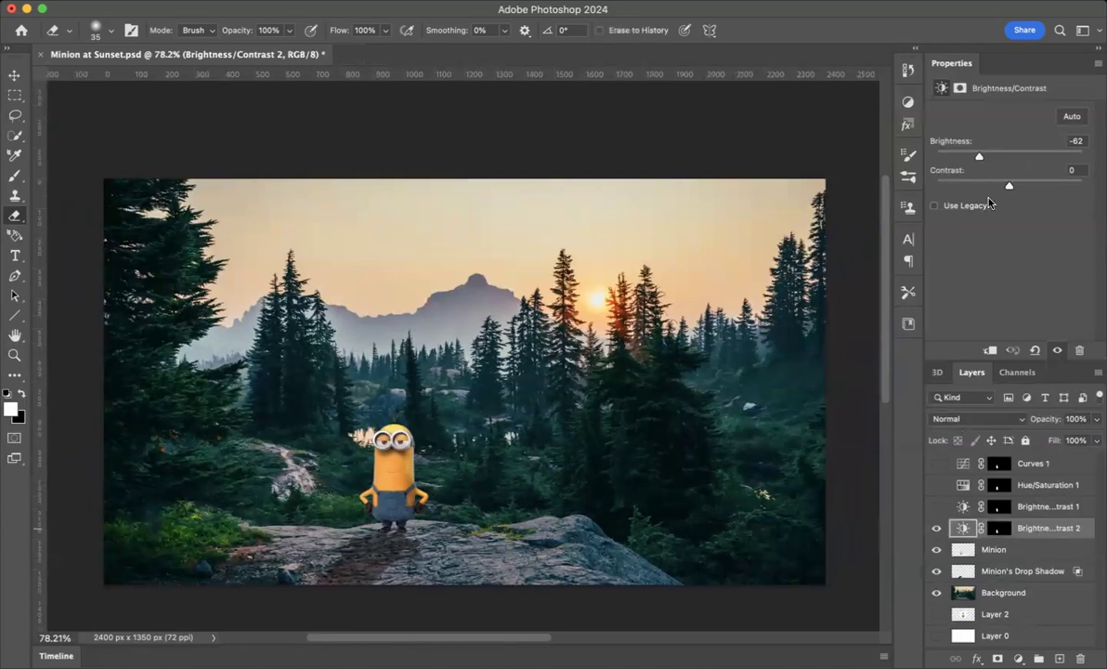
{"action": "left_click_drag", "start_coordinate": [979, 156], "coordinate": [911, 175]}
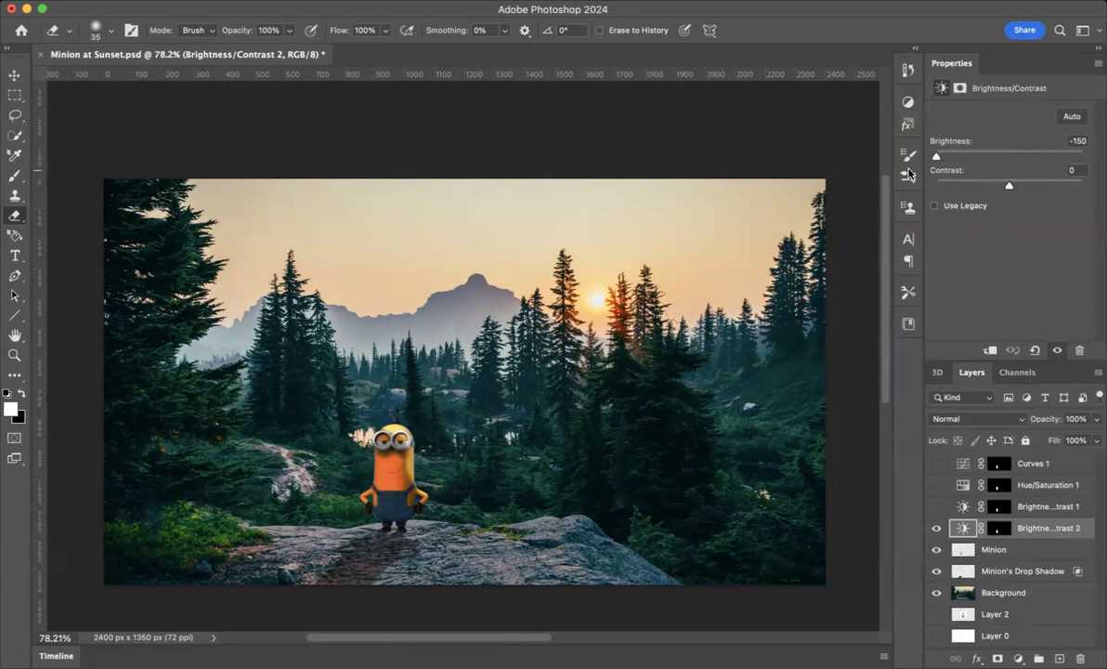
{"action": "left_click_drag", "start_coordinate": [910, 175], "coordinate": [960, 181]}
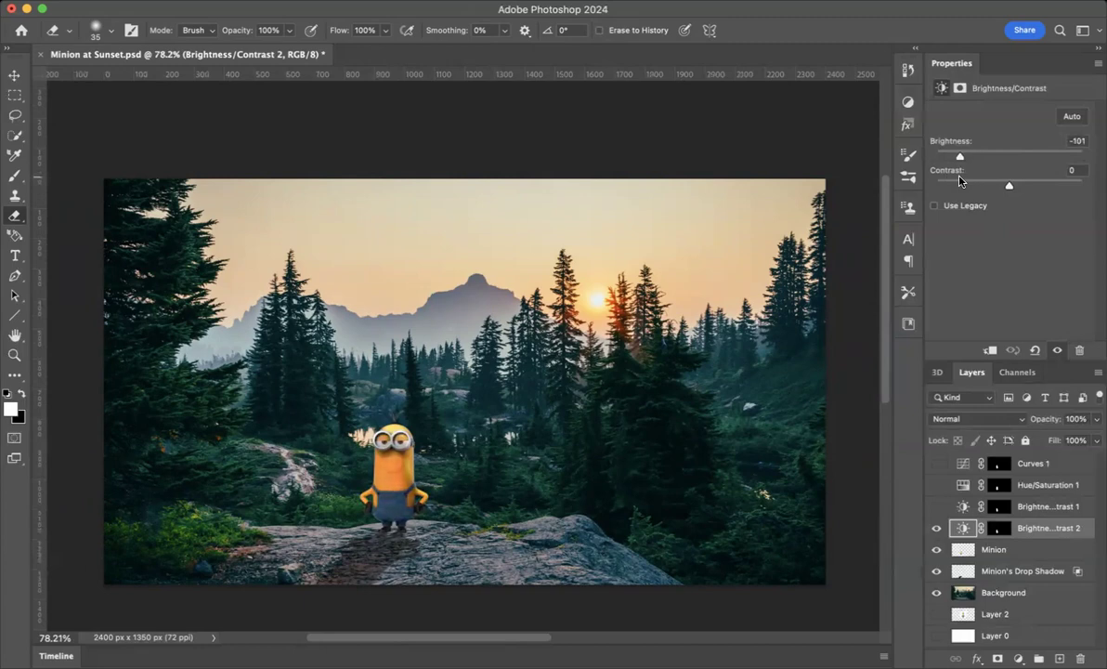
- Paint the Brightness/Contrast 2 mask along the right edge of the minion's face
{"action": "scroll", "coordinate": [400, 404], "scroll_direction": "up", "scroll_amount": 5}
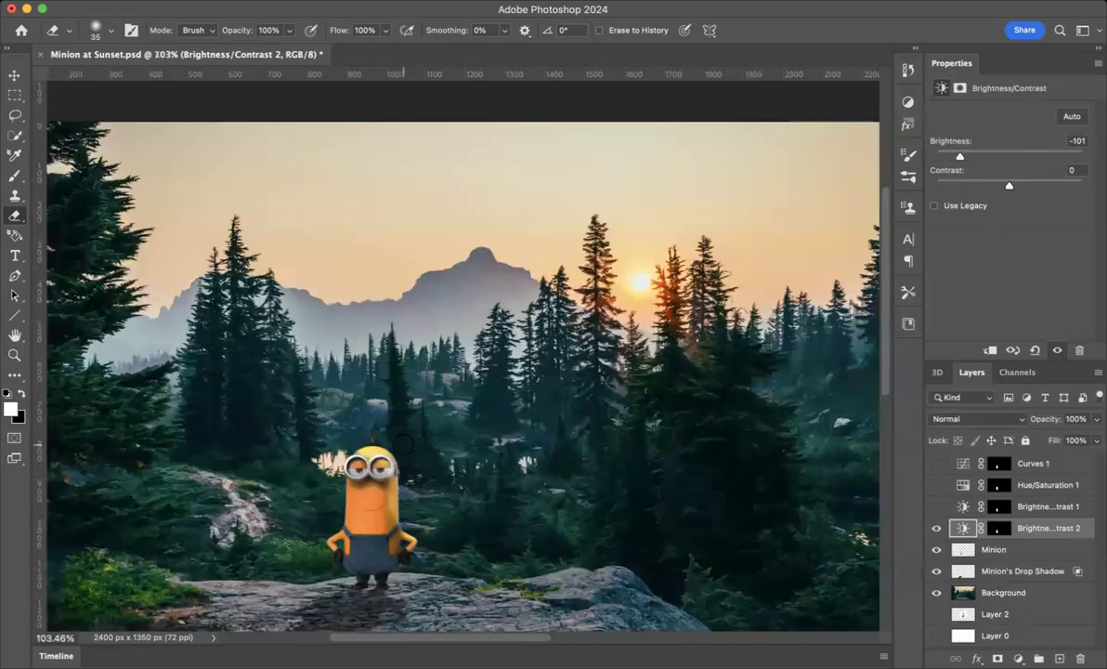
{"action": "scroll", "coordinate": [375, 414], "scroll_direction": "down", "scroll_amount": 5}
{"action": "scroll", "coordinate": [375, 415], "scroll_direction": "left", "scroll_amount": 2}
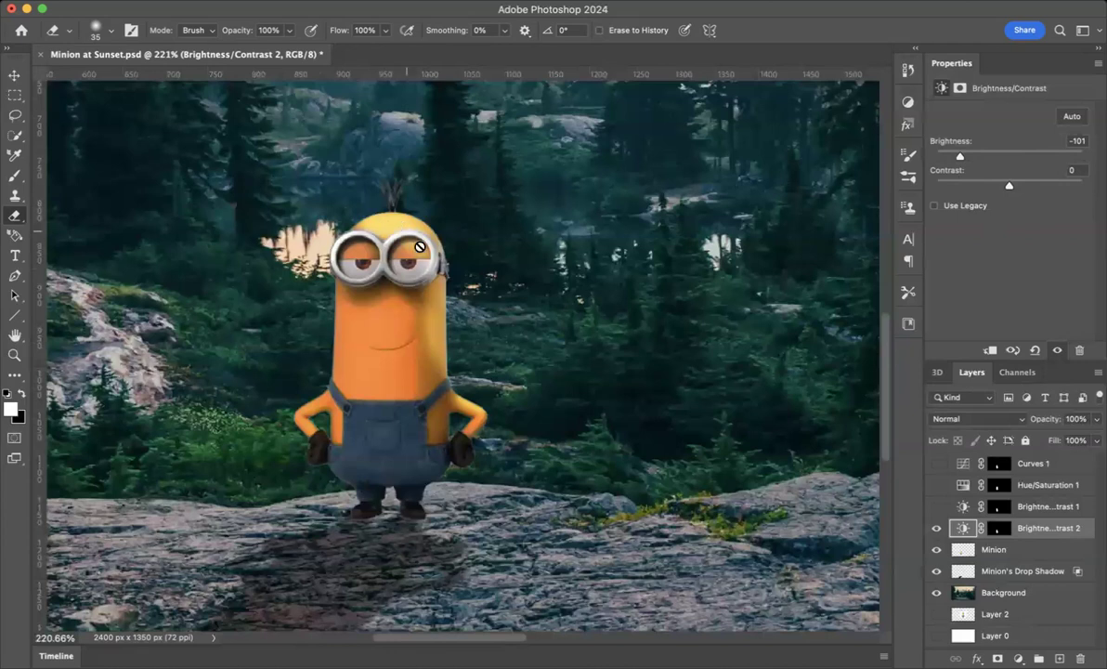
{"action": "left_click", "coordinate": [21, 396]}
{"action": "left_click", "coordinate": [1012, 552]}
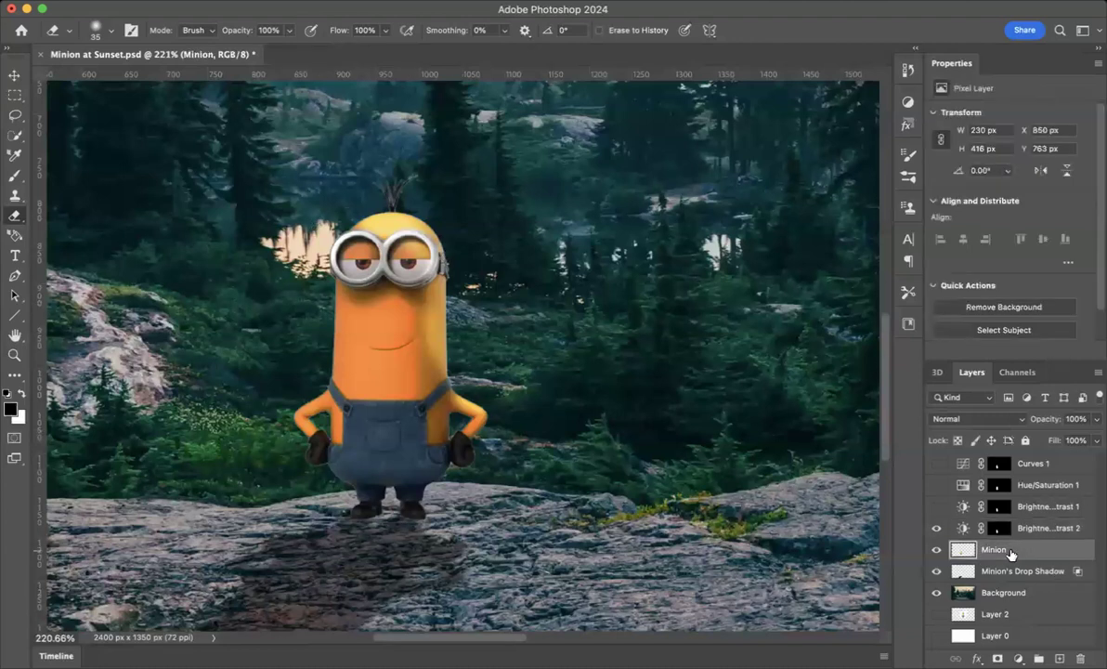
{"action": "left_click", "coordinate": [1037, 532]}
{"action": "key", "text": "x"}
{"action": "scroll", "coordinate": [404, 237], "scroll_direction": "up", "scroll_amount": 3}
{"action": "scroll", "coordinate": [406, 238], "scroll_direction": "up", "scroll_amount": 3}
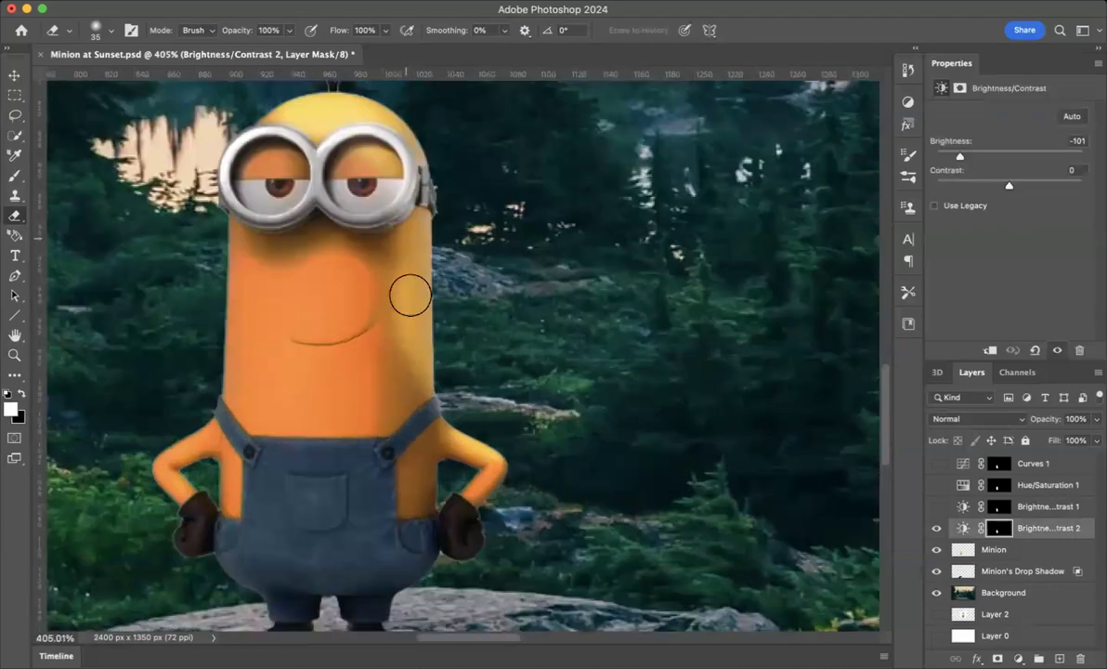
{"action": "mouse_move", "coordinate": [423, 339]}
{"action": "left_mouse_down"}
{"action": "mouse_move", "coordinate": [307, 328]}
{"action": "mouse_move", "coordinate": [300, 322]}
{"action": "mouse_move", "coordinate": [372, 337]}
{"action": "mouse_move", "coordinate": [315, 306]}
{"action": "mouse_move", "coordinate": [313, 331]}
{"action": "mouse_move", "coordinate": [297, 304]}
{"action": "mouse_move", "coordinate": [289, 310]}
{"action": "mouse_move", "coordinate": [325, 251]}
{"action": "mouse_move", "coordinate": [342, 358]}
{"action": "mouse_move", "coordinate": [366, 235]}
{"action": "mouse_move", "coordinate": [386, 277]}
{"action": "mouse_move", "coordinate": [395, 366]}
{"action": "mouse_move", "coordinate": [407, 303]}
{"action": "mouse_move", "coordinate": [423, 312]}
{"action": "mouse_move", "coordinate": [428, 385]}
{"action": "left_mouse_up"}
- Paint the mask beside the minion and undo the last four edits
{"action": "left_click", "coordinate": [20, 396]}
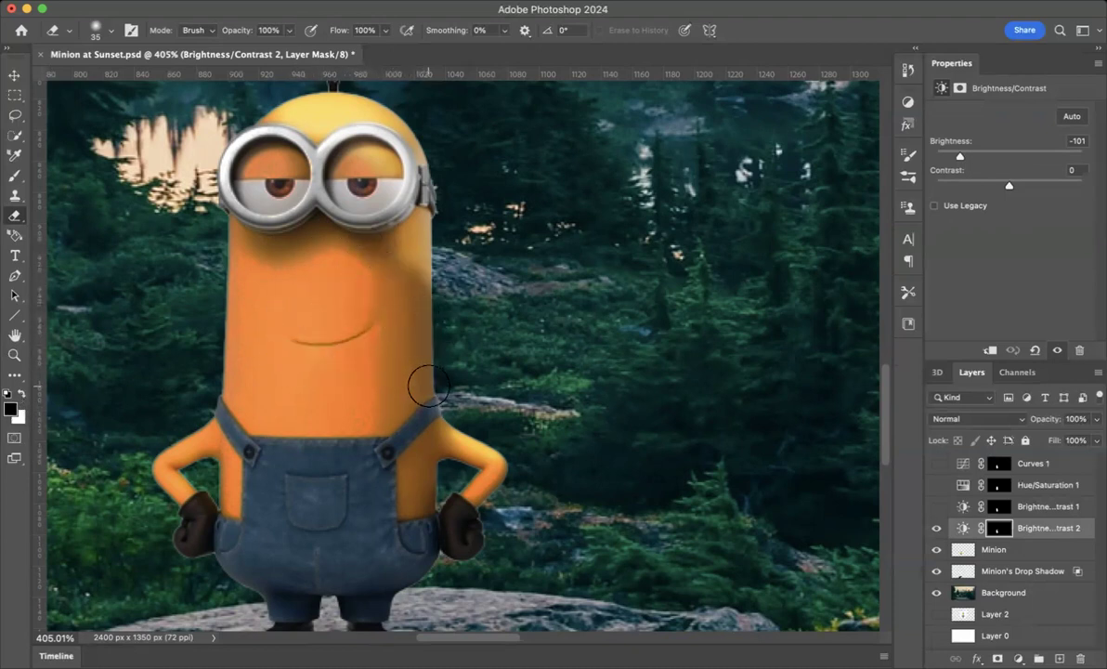
{"action": "mouse_move", "coordinate": [589, 331]}
{"action": "left_mouse_down"}
{"action": "mouse_move", "coordinate": [604, 376]}
{"action": "mouse_move", "coordinate": [449, 411]}
{"action": "mouse_move", "coordinate": [594, 422]}
{"action": "mouse_move", "coordinate": [543, 420]}
{"action": "left_mouse_up"}
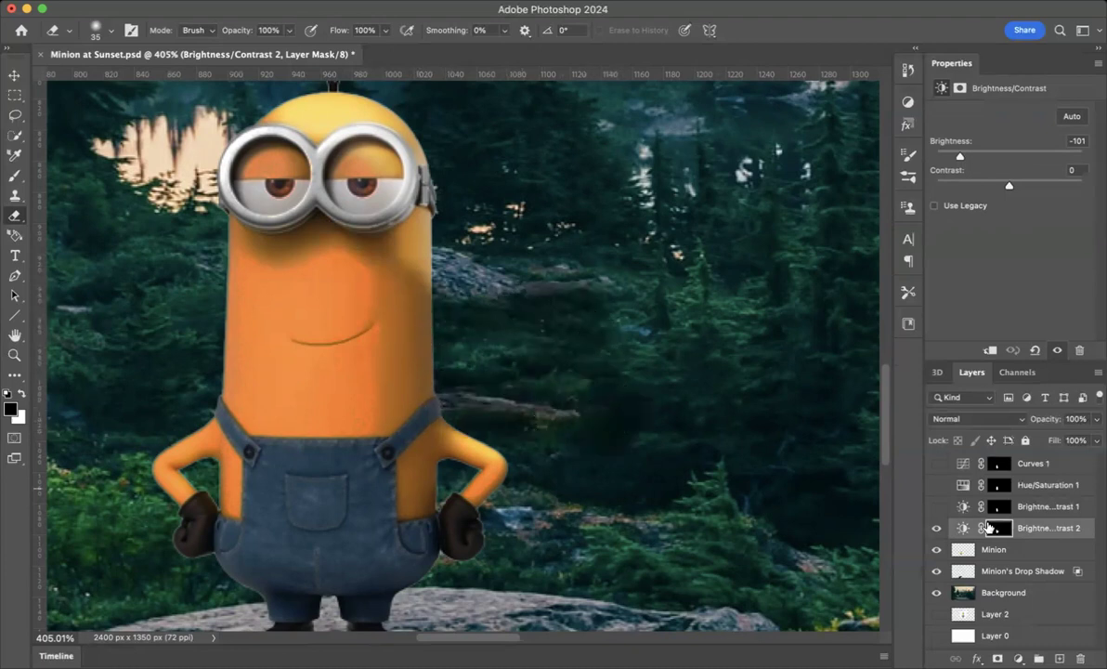
{"action": "scroll", "coordinate": [610, 401], "scroll_direction": "down", "scroll_amount": 1}
{"action": "scroll", "coordinate": [611, 402], "scroll_direction": "down", "scroll_amount": 4}
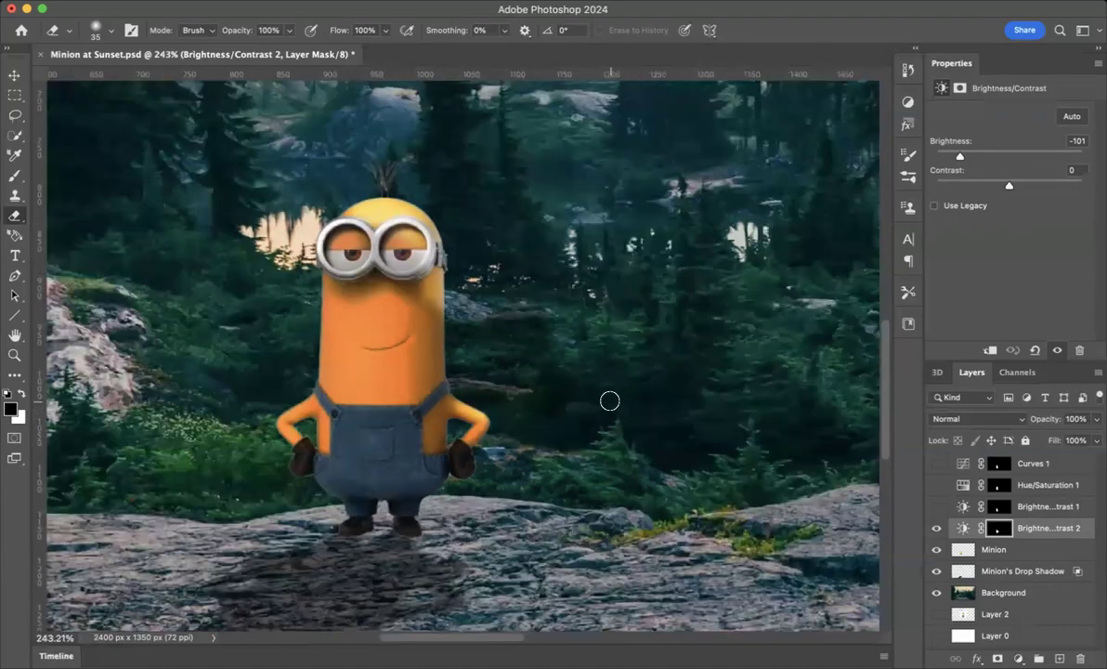
{"action": "mouse_move", "coordinate": [641, 299]}
{"action": "left_mouse_down"}
{"action": "mouse_move", "coordinate": [477, 332]}
{"action": "mouse_move", "coordinate": [712, 335]}
{"action": "mouse_move", "coordinate": [519, 346]}
{"action": "mouse_move", "coordinate": [608, 314]}
{"action": "left_mouse_up"}
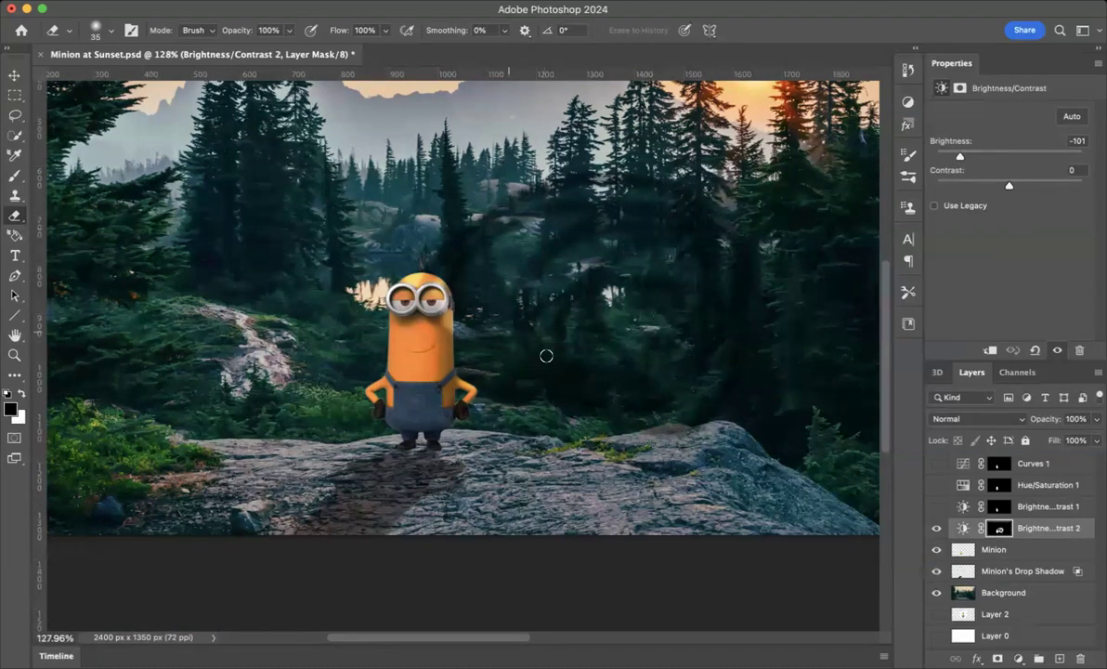
{"action": "key", "text": "super+z"}
{"action": "key", "text": "super+z"}
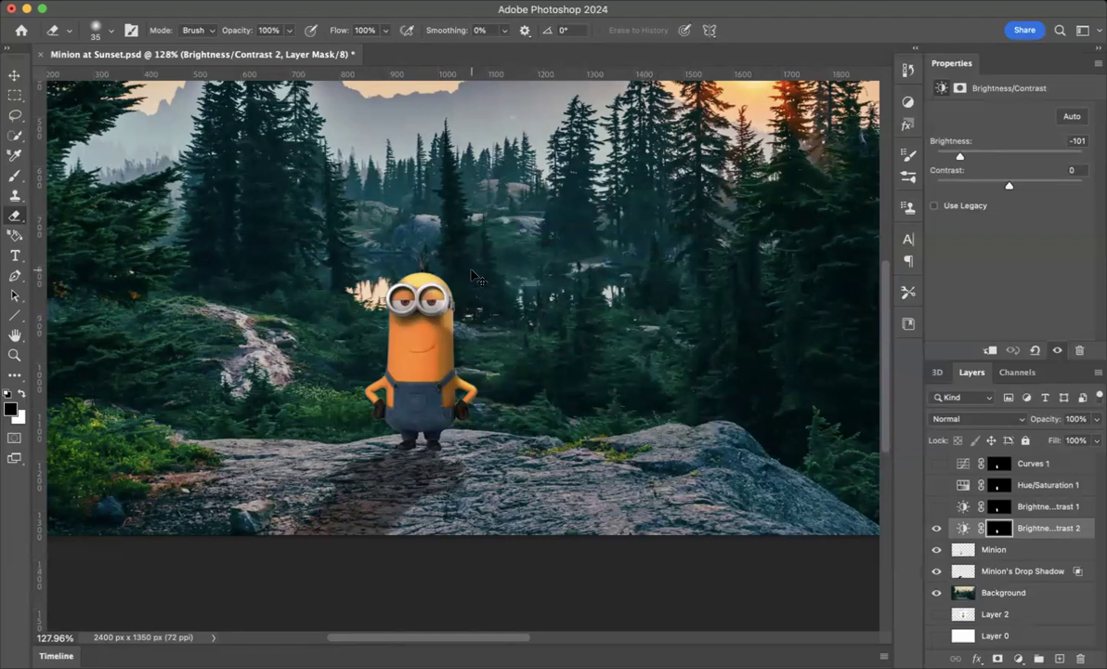
{"action": "key", "text": "super+z"}
{"action": "key", "text": "super+z"}
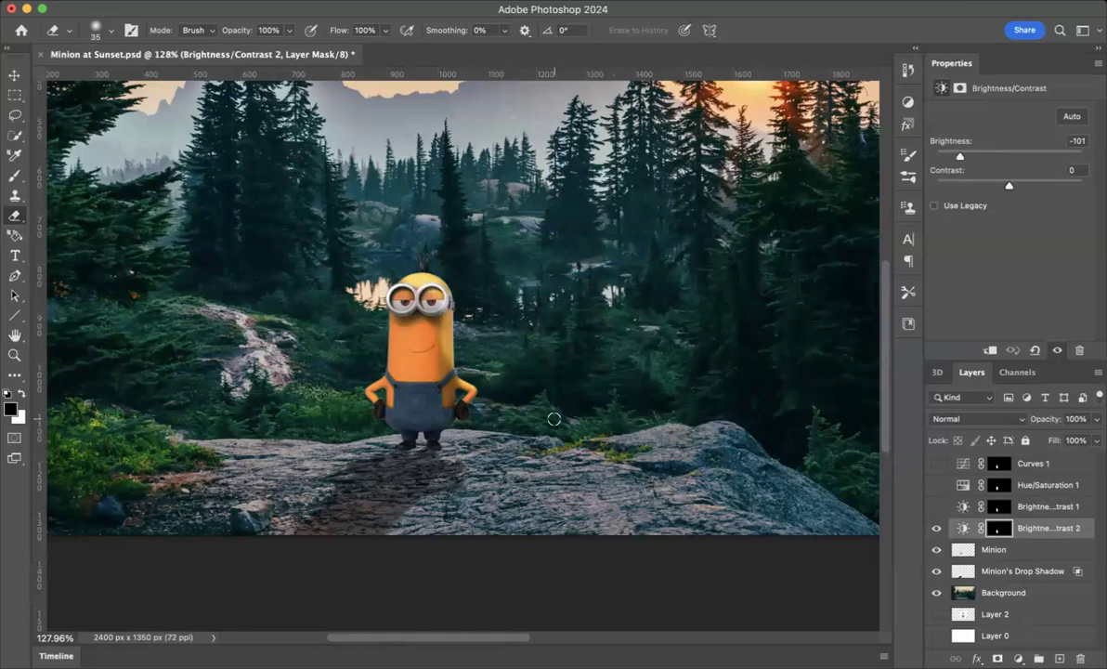
- Select the right third of the scene on the Background layer with a rectangular marquee about 839 px wide
{"action": "scroll", "coordinate": [554, 419], "scroll_direction": "down", "scroll_amount": 1}
{"action": "scroll", "coordinate": [554, 419], "scroll_direction": "down", "scroll_amount": 5}
{"action": "scroll", "coordinate": [553, 419], "scroll_direction": "up", "scroll_amount": 4}
{"action": "scroll", "coordinate": [554, 419], "scroll_direction": "down", "scroll_amount": 1}
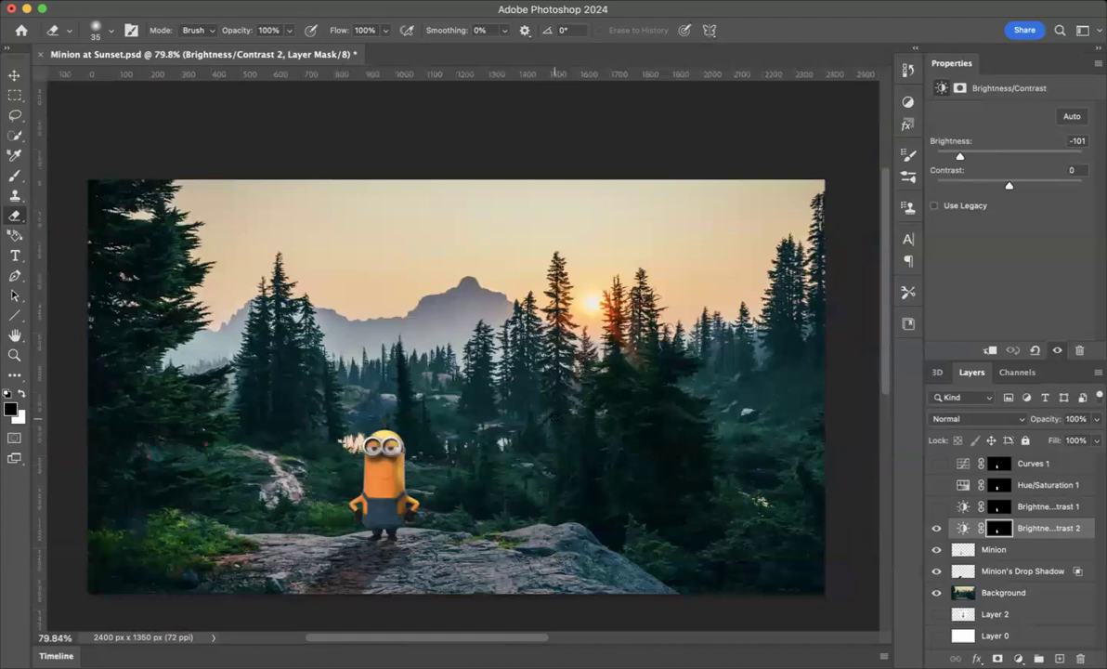
{"action": "left_click", "coordinate": [15, 94]}
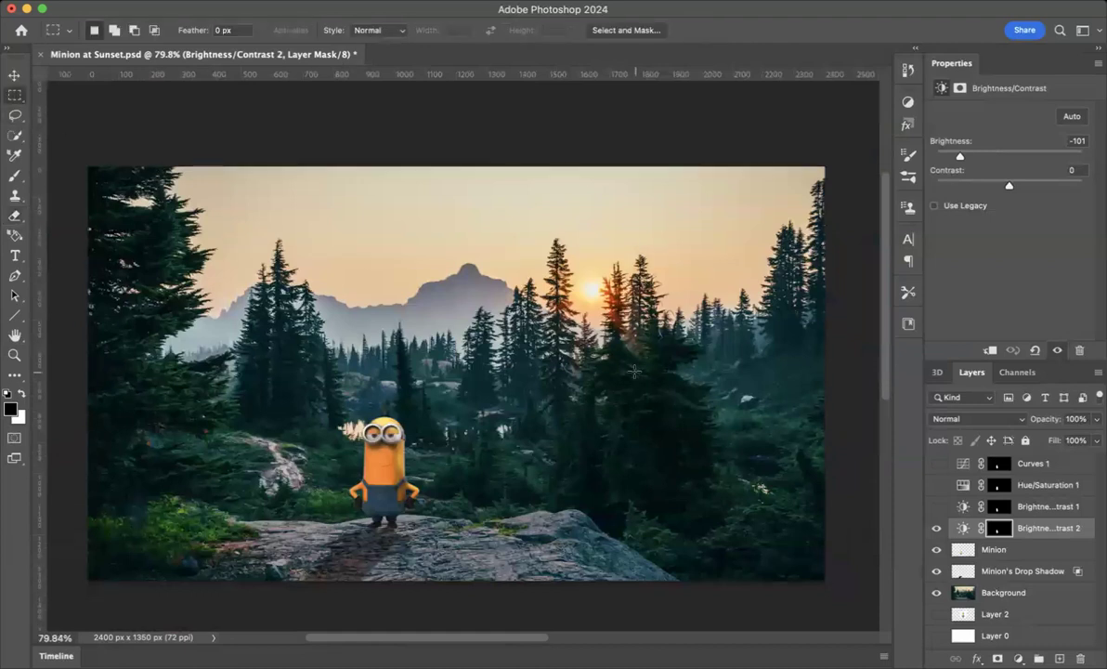
{"action": "left_click", "coordinate": [1002, 593]}
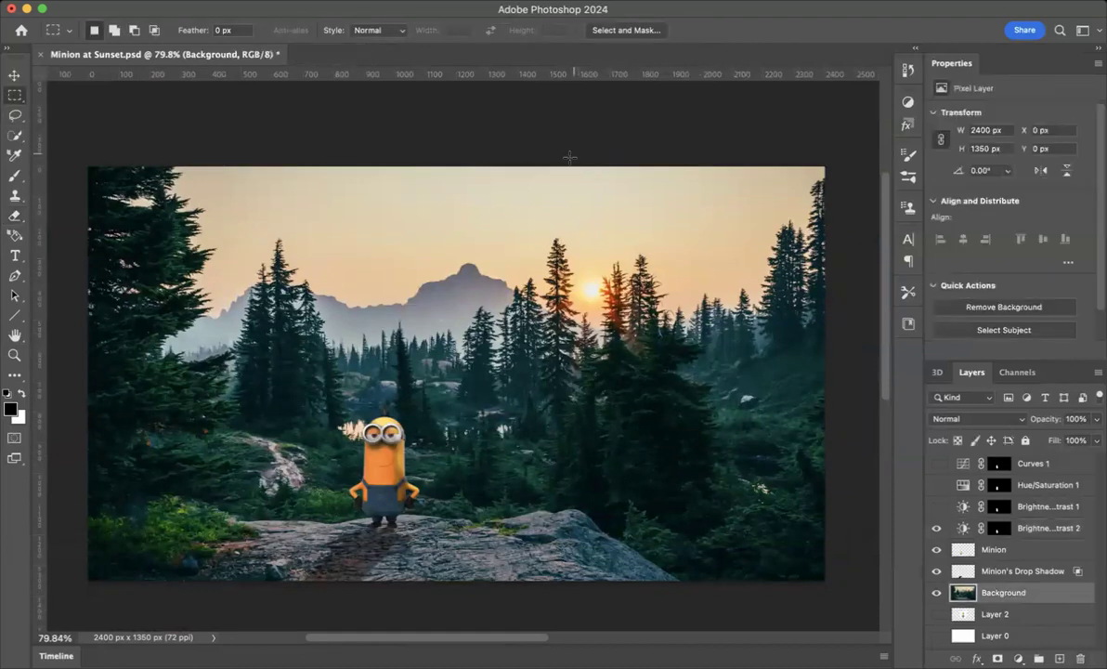
{"action": "left_click_drag", "start_coordinate": [568, 162], "coordinate": [858, 602]}
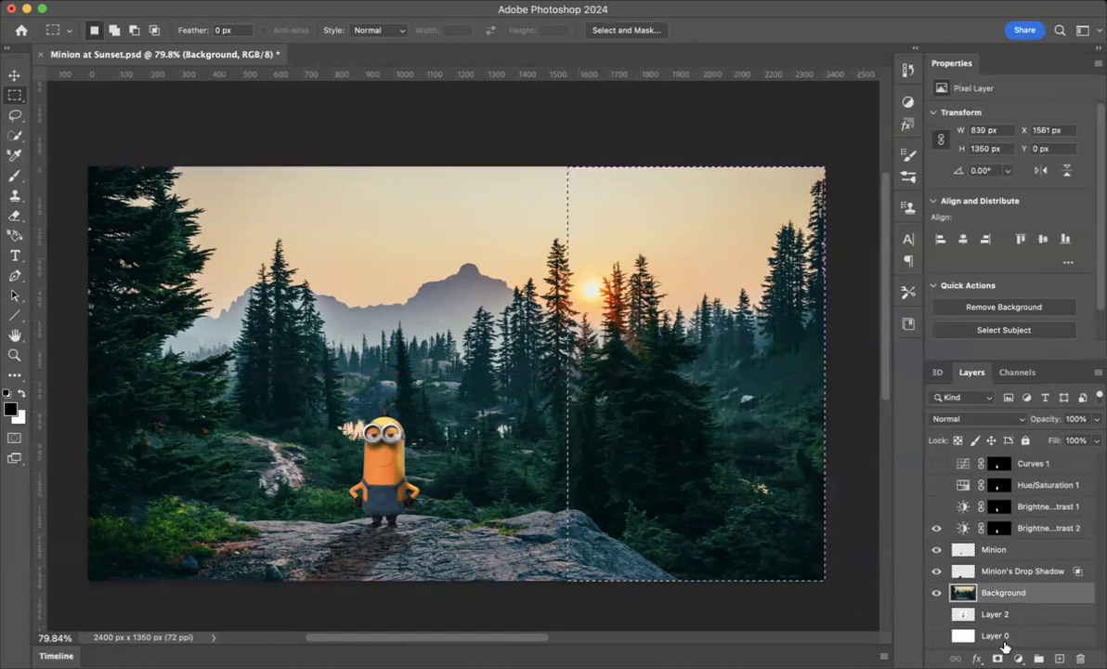
- Add a Hue/Saturation adjustment layer from the selection with Hue +16, Saturation -100 and Lightness +19
{"action": "left_click", "coordinate": [1018, 658]}
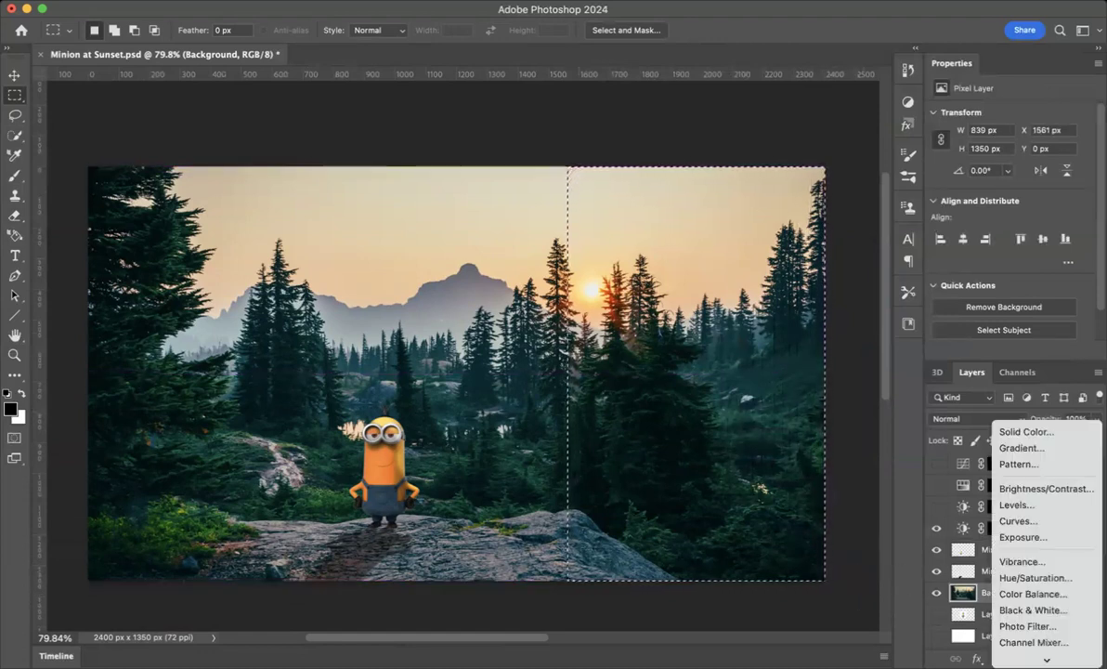
{"action": "scroll", "coordinate": [1031, 548], "scroll_direction": "down", "scroll_amount": 3}
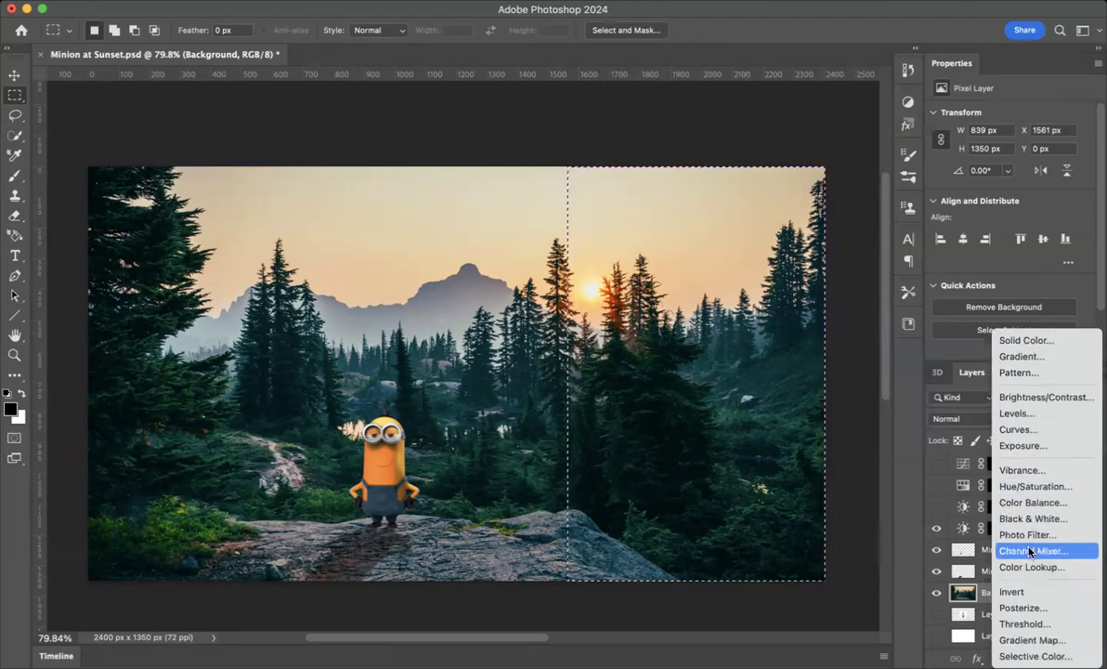
{"action": "left_click", "coordinate": [1033, 485]}
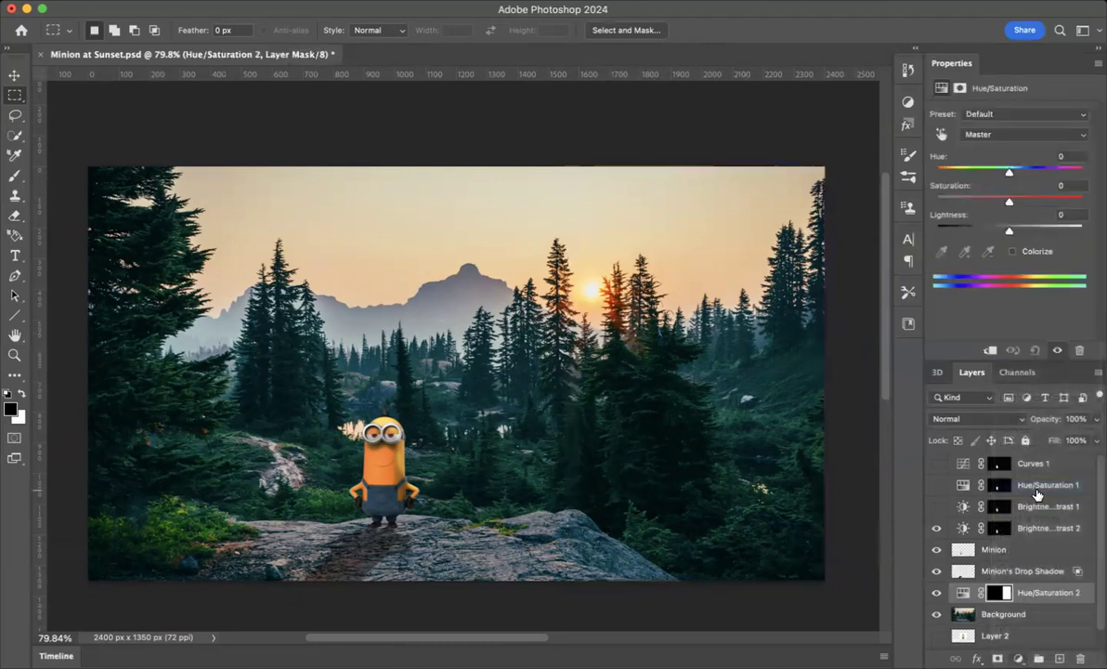
{"action": "left_click_drag", "start_coordinate": [1010, 173], "coordinate": [878, 197]}
{"action": "mouse_move", "coordinate": [1010, 228]}
{"action": "left_mouse_down"}
{"action": "mouse_move", "coordinate": [992, 229]}
{"action": "mouse_move", "coordinate": [1035, 239]}
{"action": "mouse_move", "coordinate": [1023, 240]}
{"action": "left_mouse_up"}
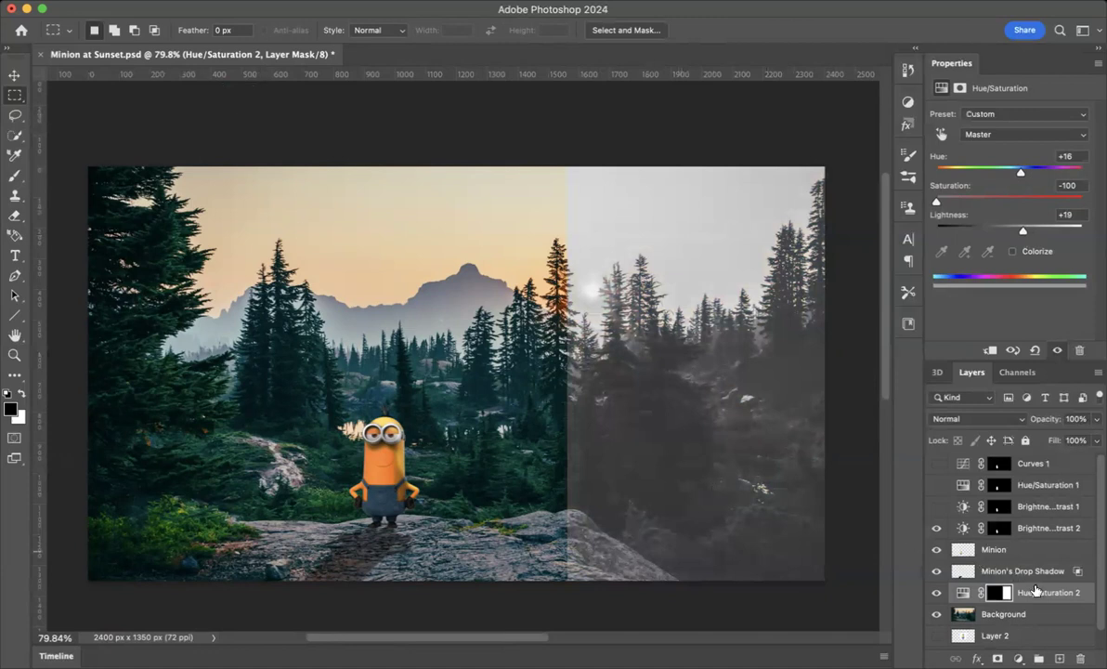
- Draw an elliptical selection about 666 × 659 px over the trees at the upper left of the Background
{"action": "left_click", "coordinate": [967, 614]}
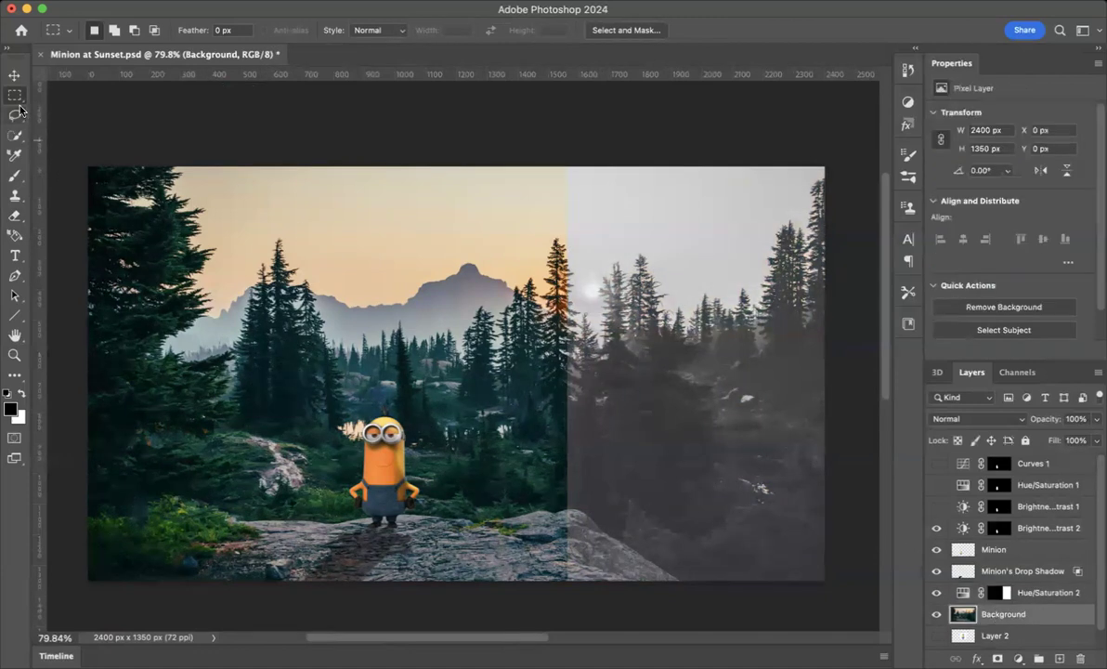
{"action": "left_click_drag", "start_coordinate": [14, 96], "coordinate": [52, 109]}
{"action": "left_click_drag", "start_coordinate": [125, 204], "coordinate": [330, 409]}
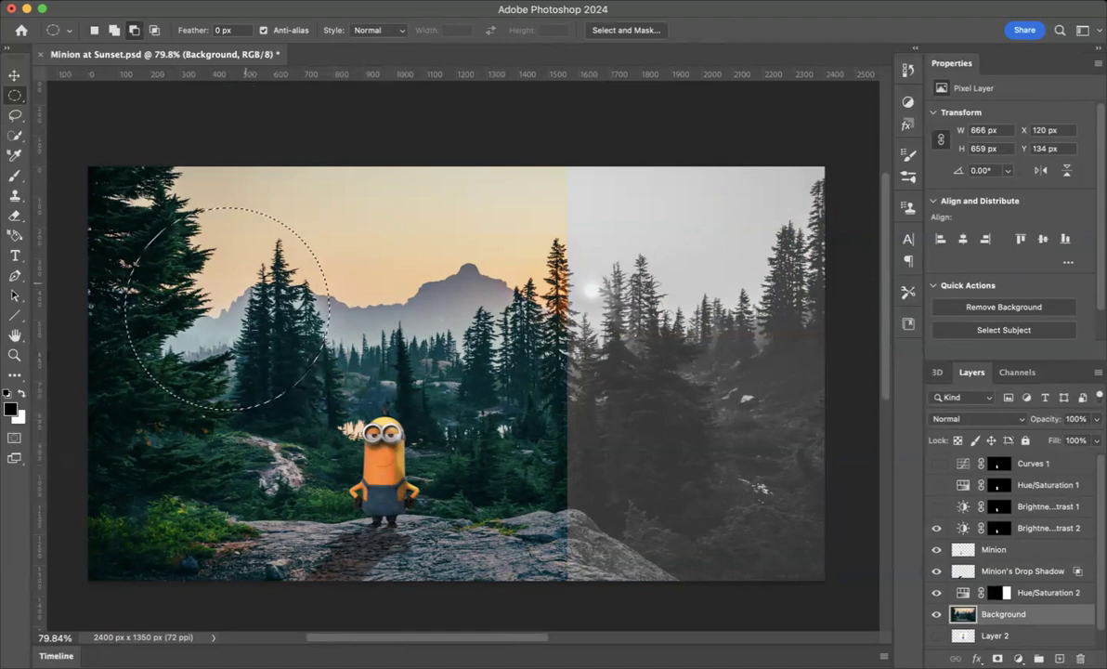
- Add a Curves adjustment layer from the ellipse with points at input/output 158/92, 35/74 and 221/195
{"action": "left_click", "coordinate": [1018, 658]}
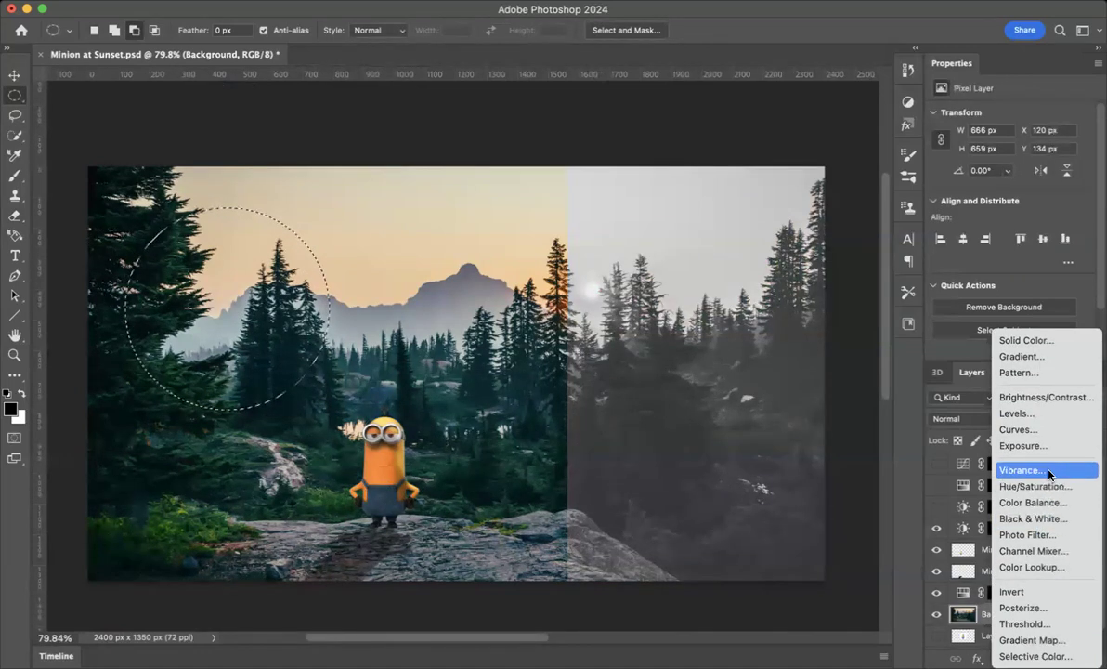
{"action": "left_click", "coordinate": [1017, 429]}
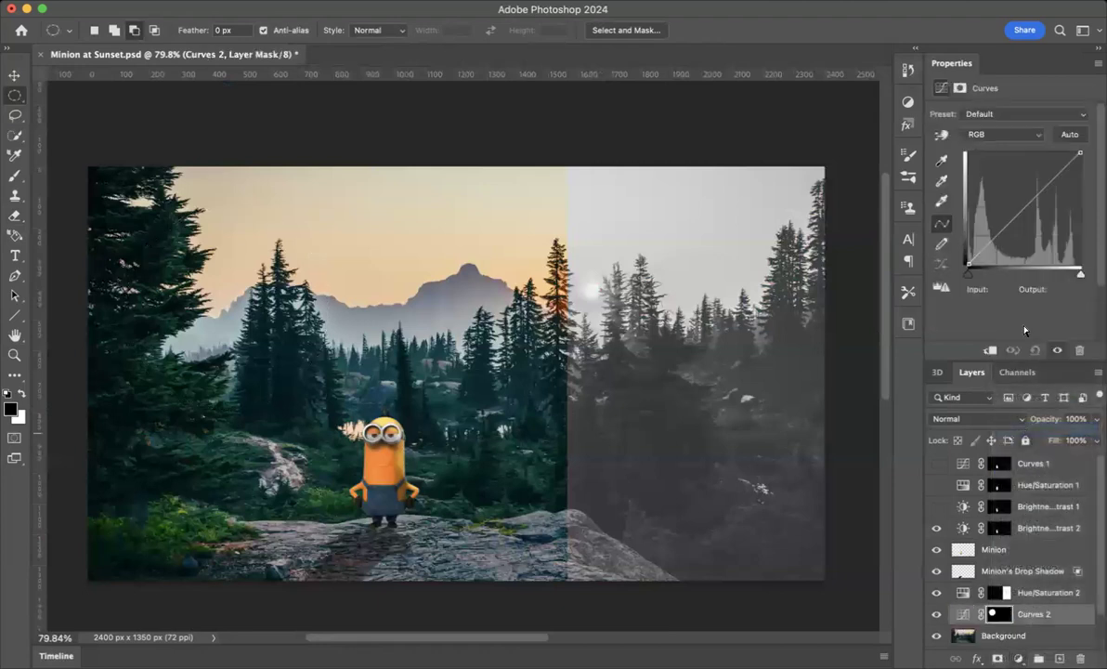
{"action": "left_click_drag", "start_coordinate": [1022, 212], "coordinate": [1038, 224]}
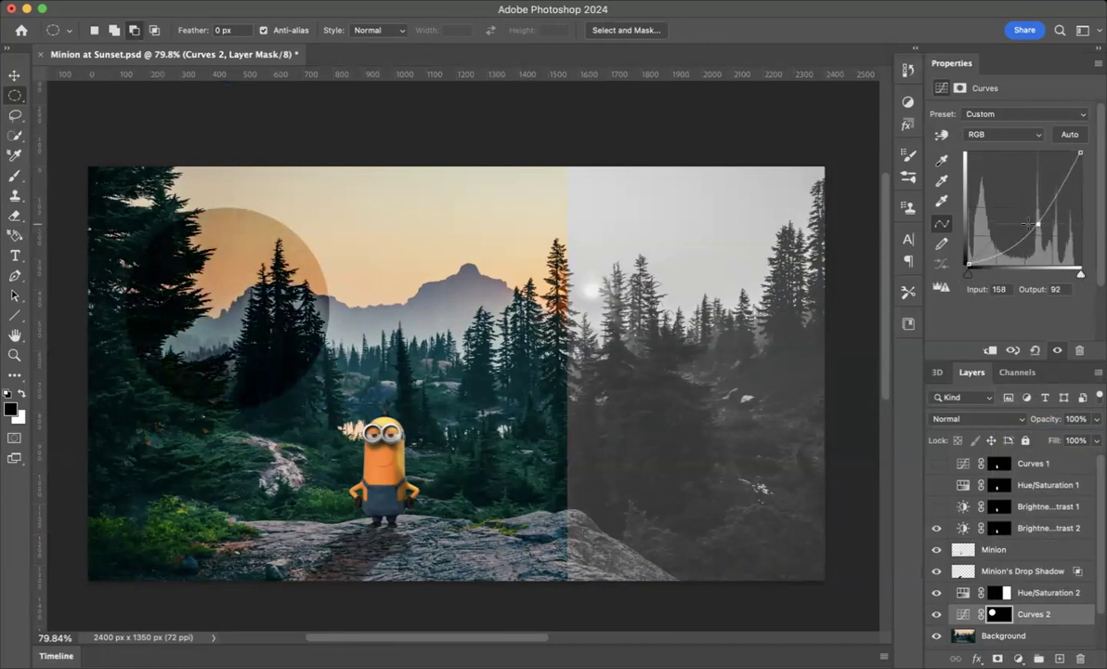
{"action": "left_click_drag", "start_coordinate": [1000, 253], "coordinate": [983, 228]}
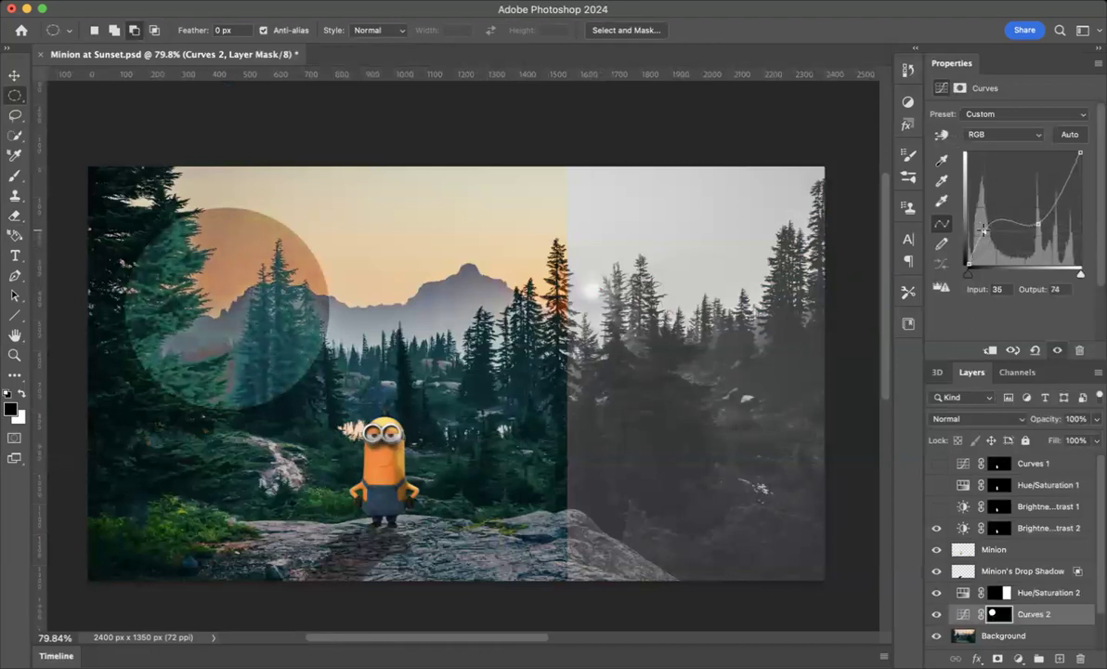
{"action": "left_click_drag", "start_coordinate": [1057, 201], "coordinate": [1066, 178]}
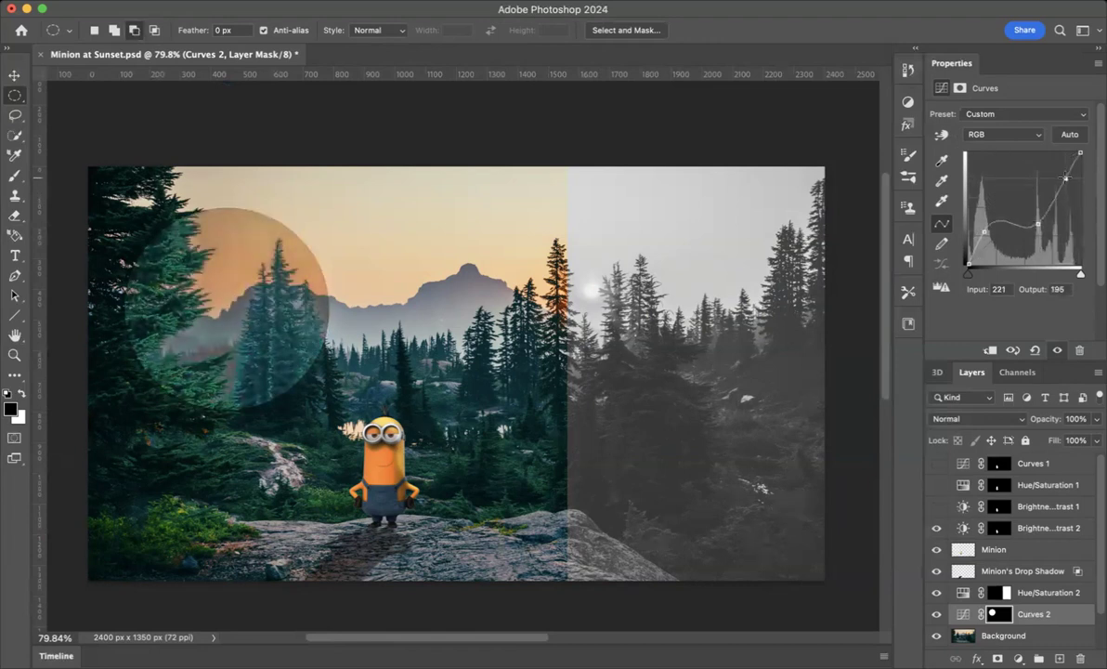